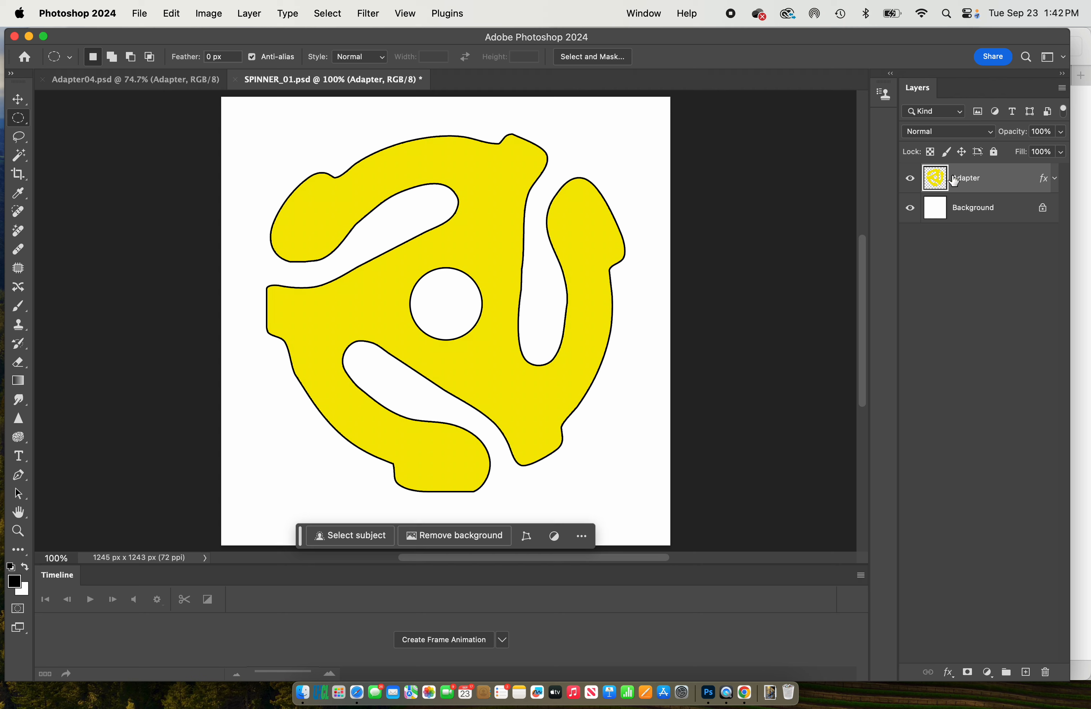
- Duplicate the Adapter layer, then rotate the copy 45° and align its centre hole with the original's
left_click_drag(944, 178, 1028, 673)
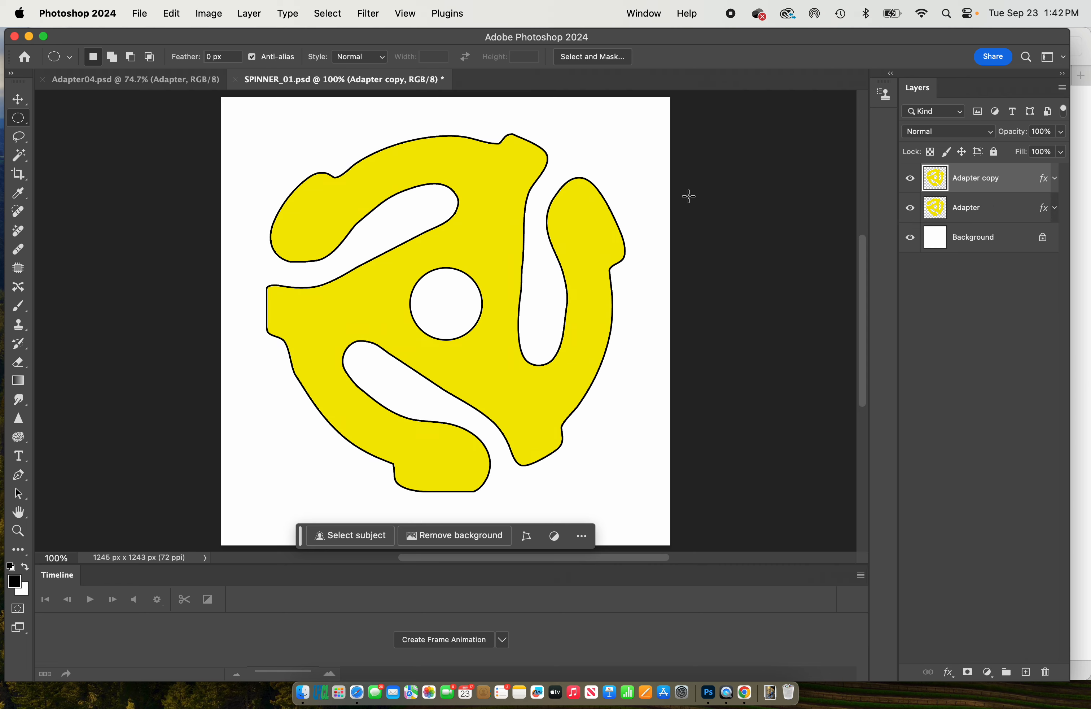
left_click(18, 99)
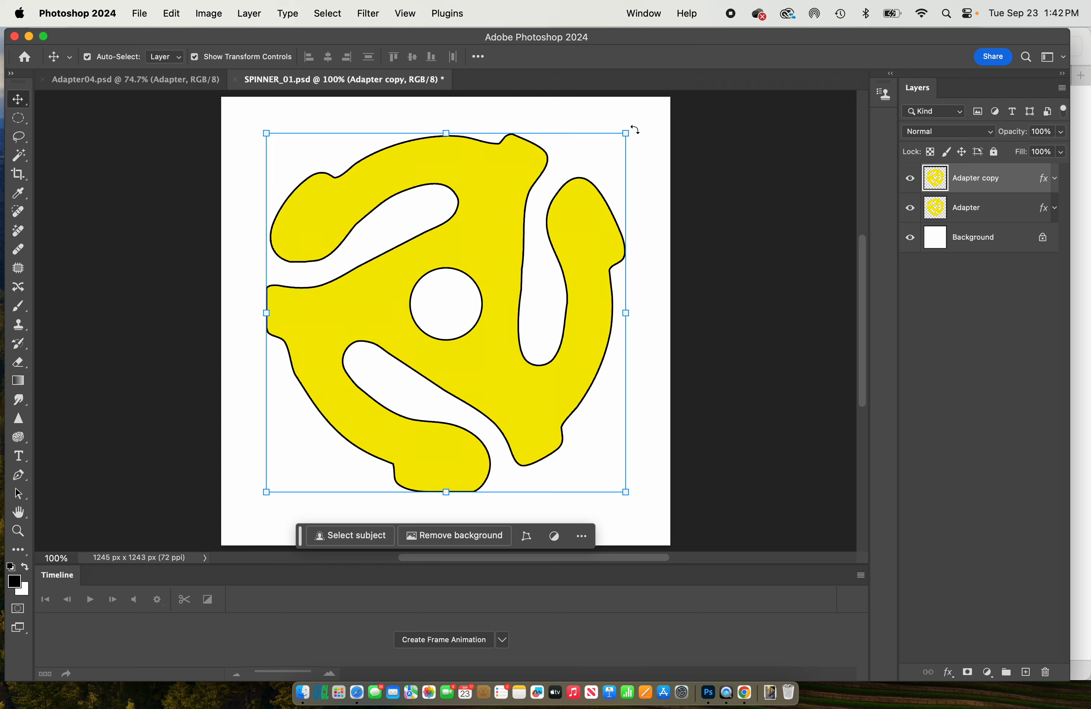
left_click_drag(635, 130, 753, 284)
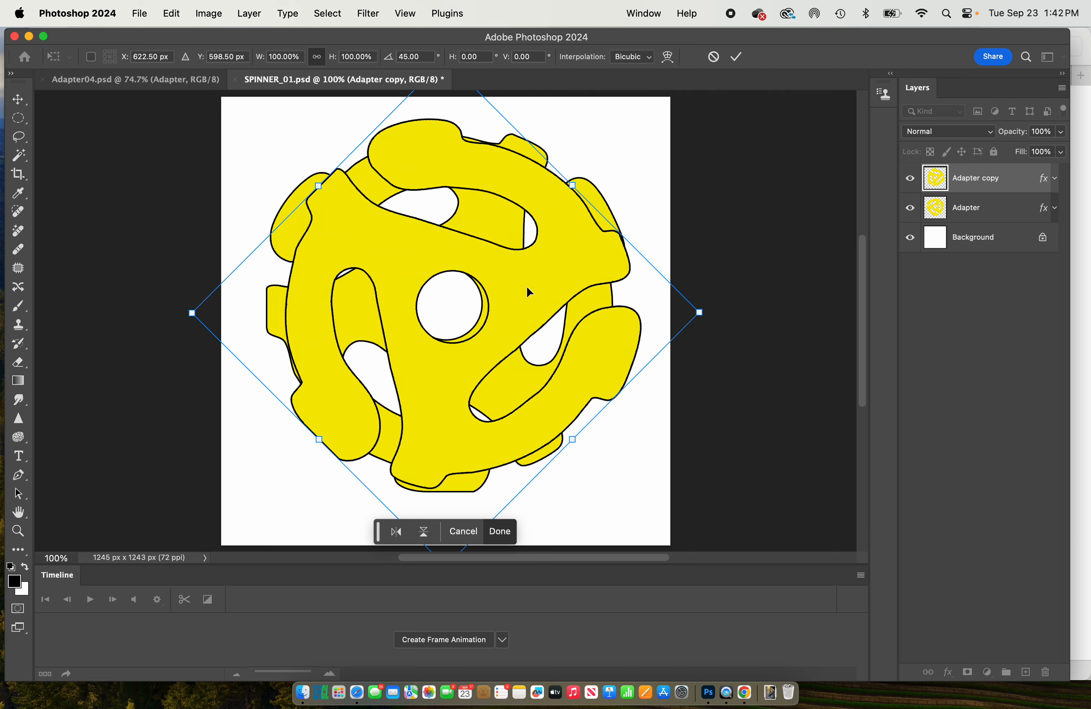
left_click_drag(527, 287, 519, 281)
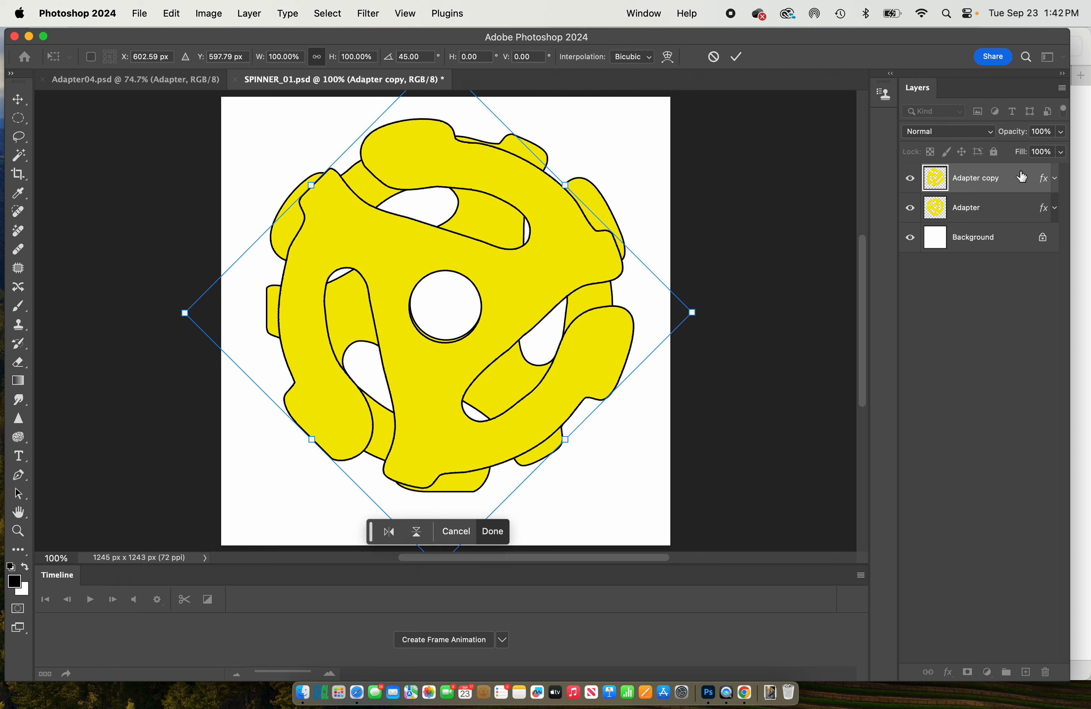
- Hide the Adapter layer, then duplicate Adapter copy and rotate the duplicate 45°, keeping the centre holes aligned
left_click(910, 208)
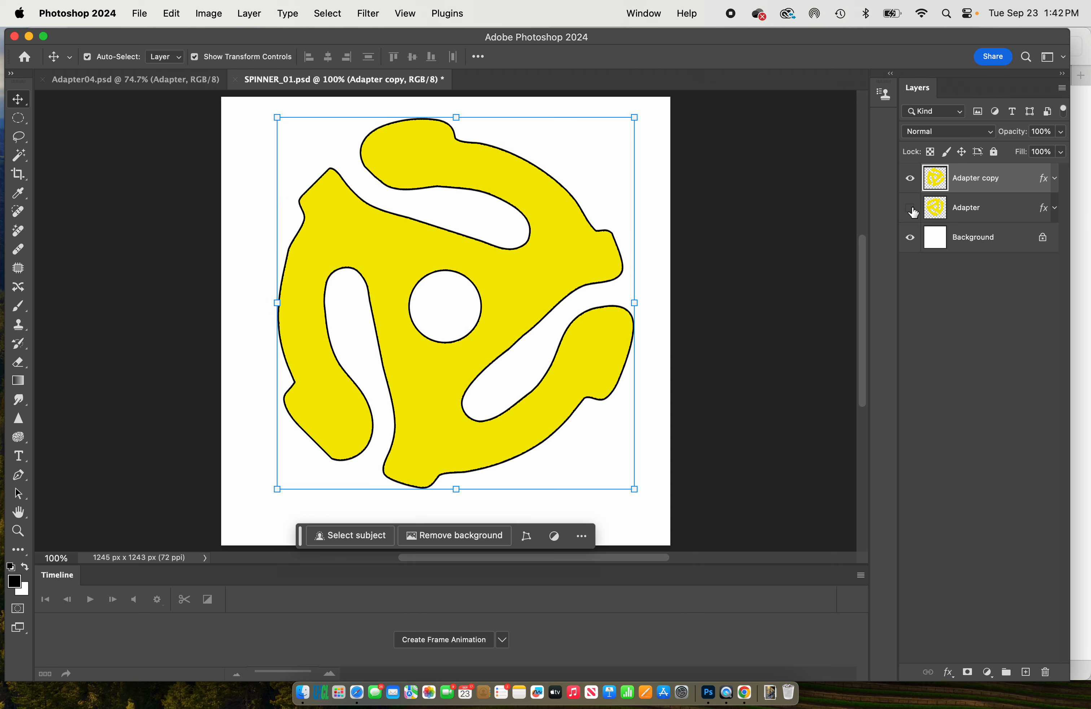
left_click_drag(936, 177, 1026, 672)
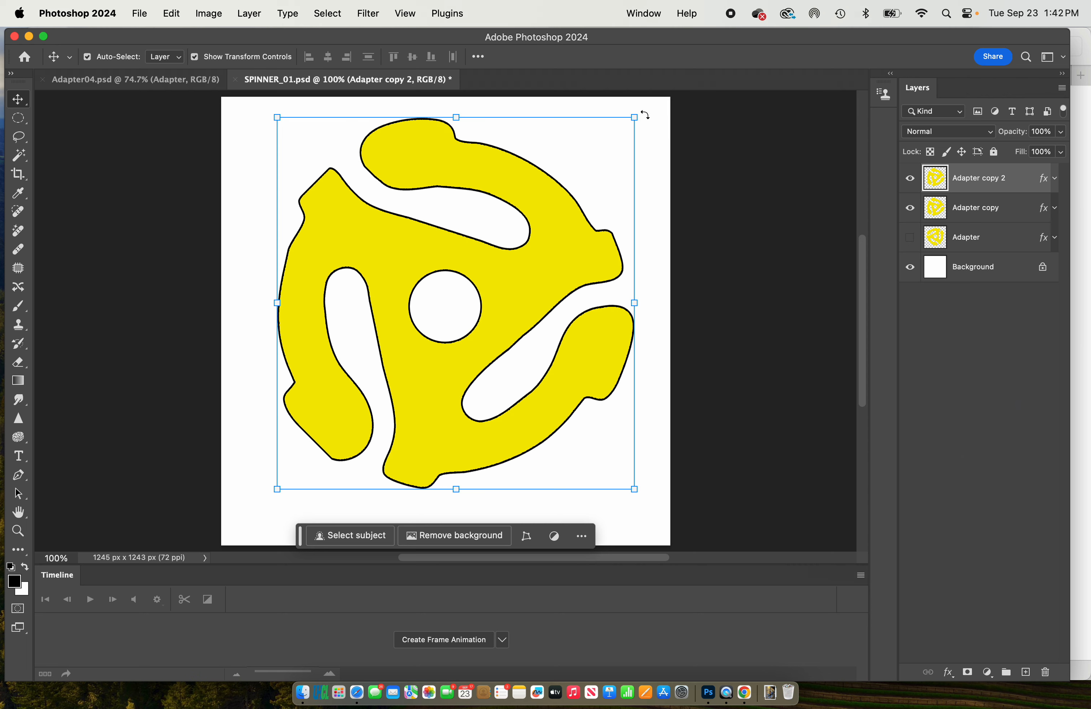
left_click_drag(645, 111, 758, 275)
left_click_drag(593, 306, 582, 316)
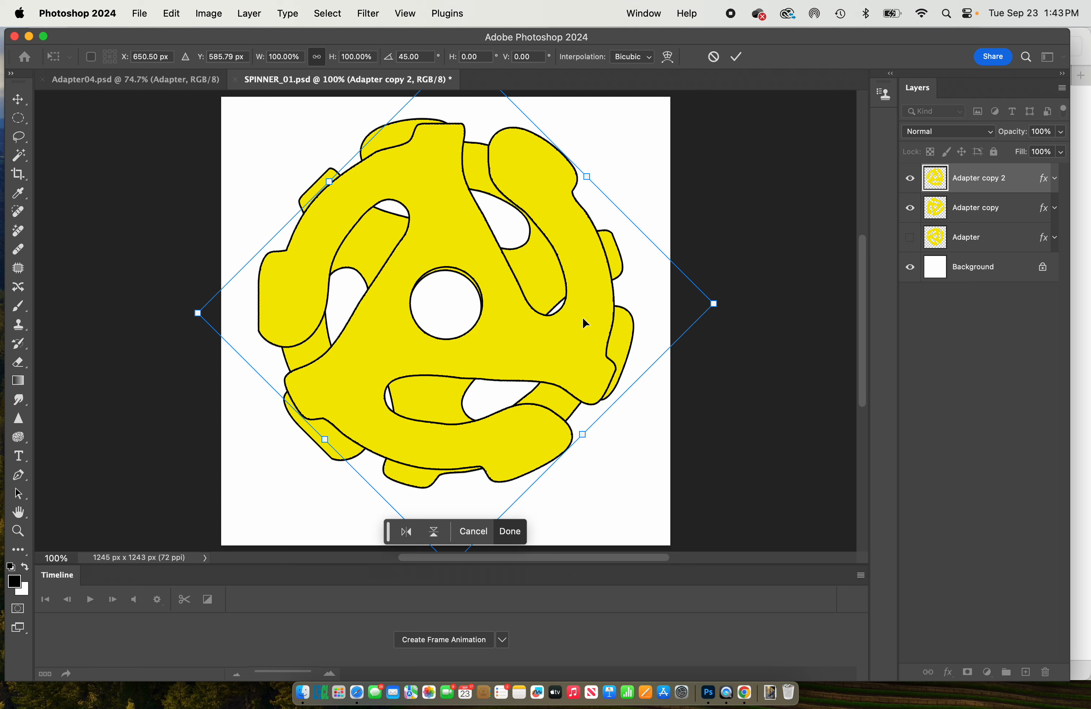
- Duplicate Adapter copy 2, hide Adapter copy, and rotate the new duplicate 45° with its centre hole aligned to the layer below
left_click_drag(938, 197, 1027, 671)
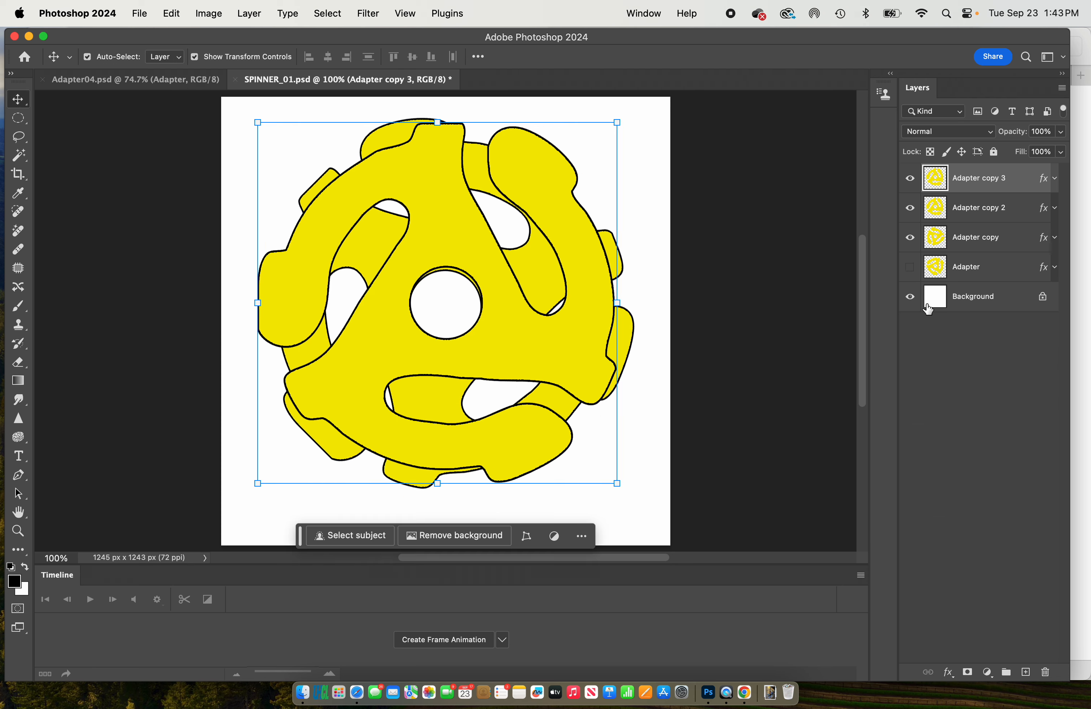
left_click(911, 240)
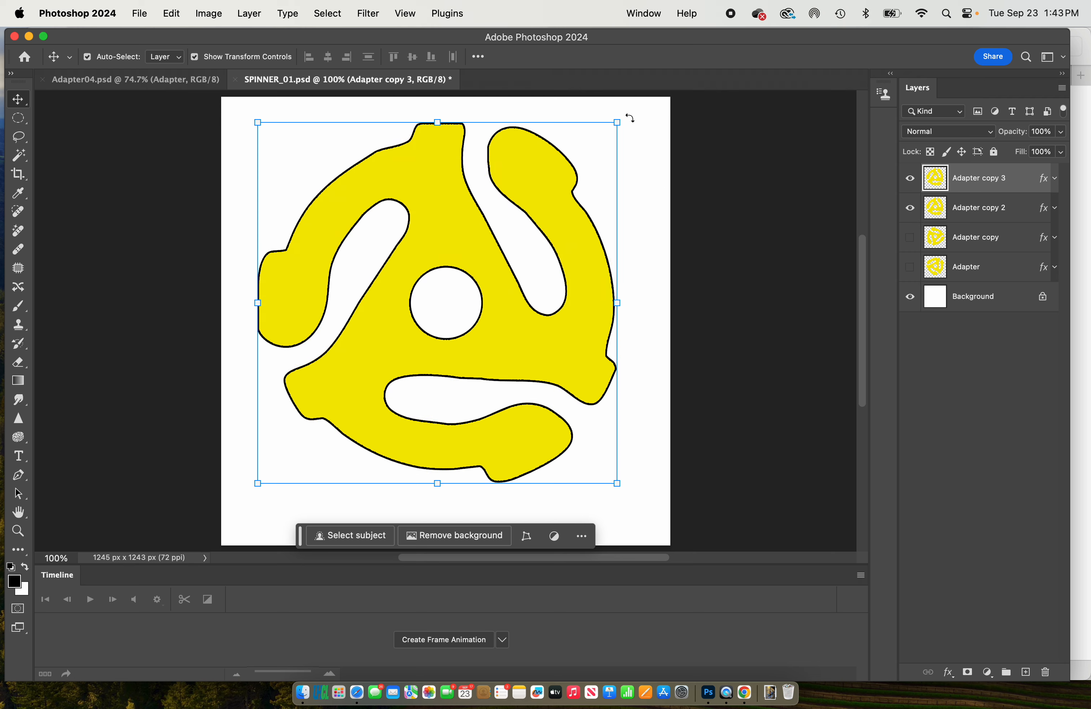
left_click_drag(629, 117, 754, 269)
left_click_drag(494, 307, 496, 304)
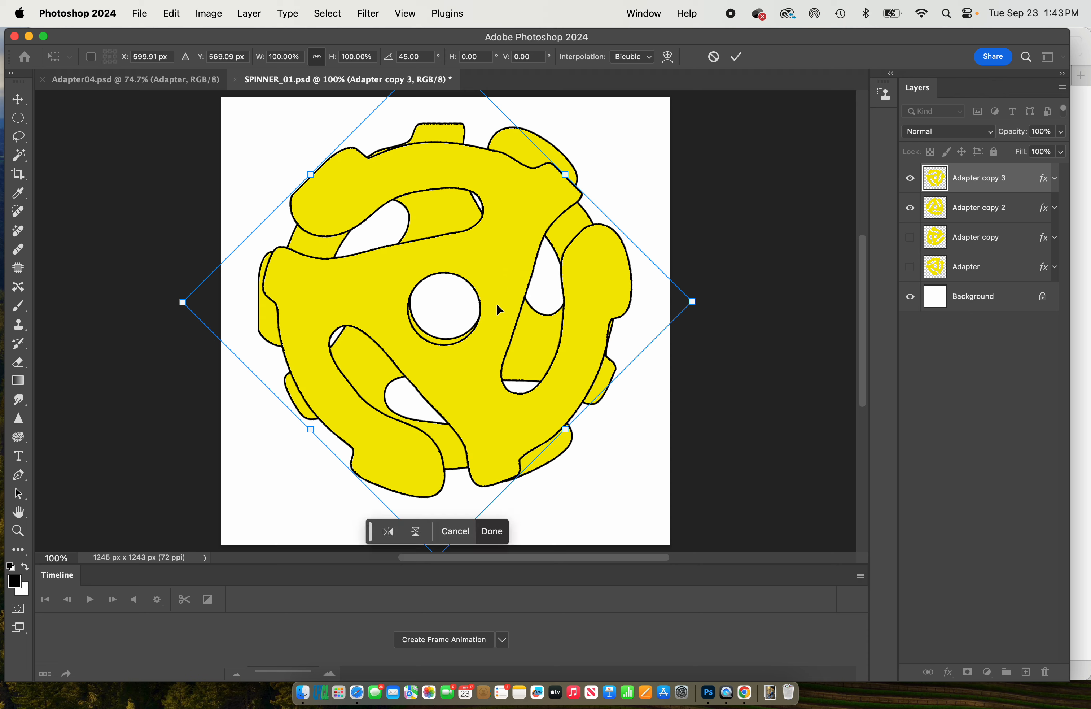
- Duplicate Adapter copy 3, hide Adapter copy 2, and rotate the new duplicate 45° with its centre hole over the visible one
left_click_drag(945, 177, 1025, 672)
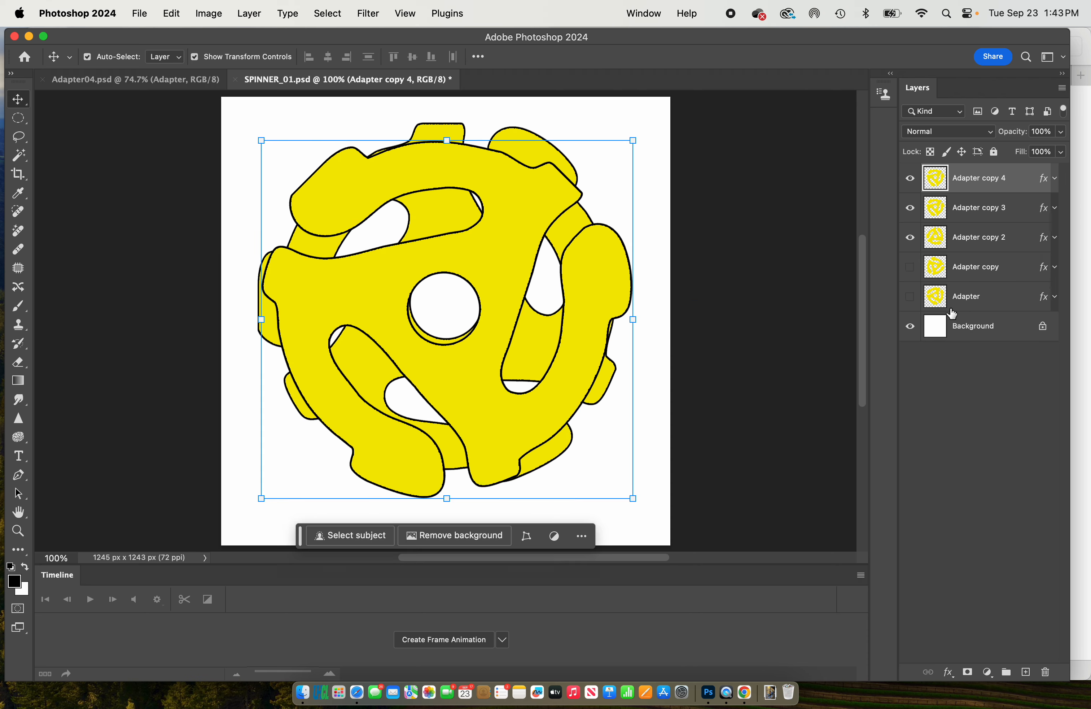
left_click(911, 238)
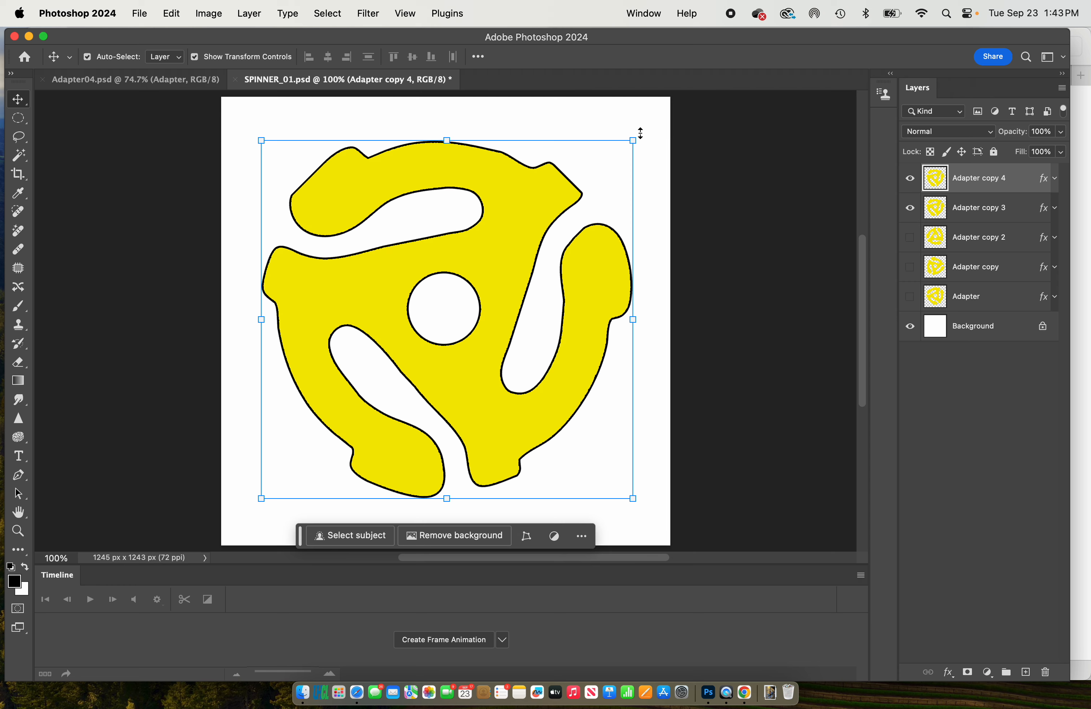
left_click_drag(640, 134, 740, 304)
key("super+z")
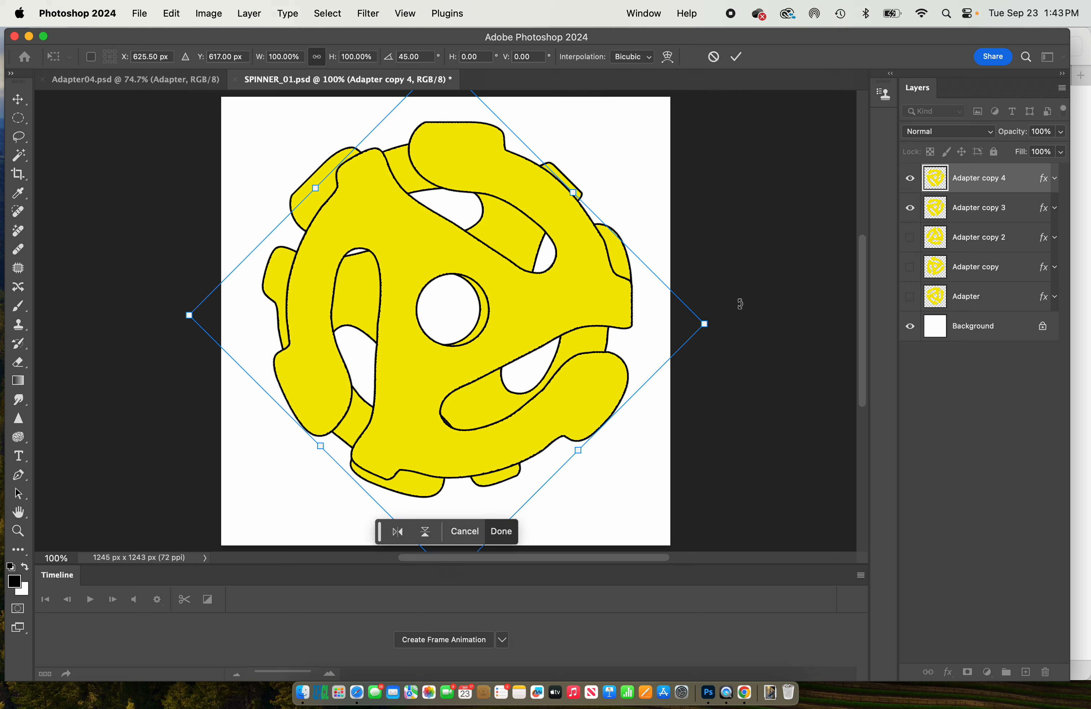
left_click_drag(565, 298, 552, 296)
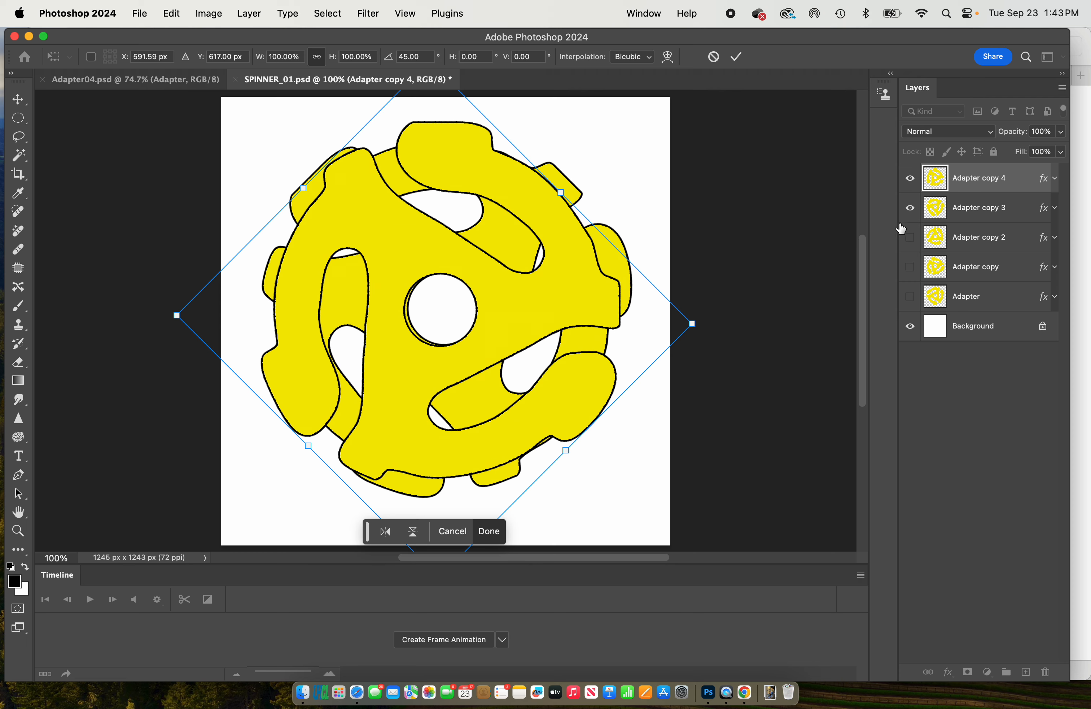
- Hide the Adapter copy 3 and Adapter copy 4 layers
left_click(910, 208)
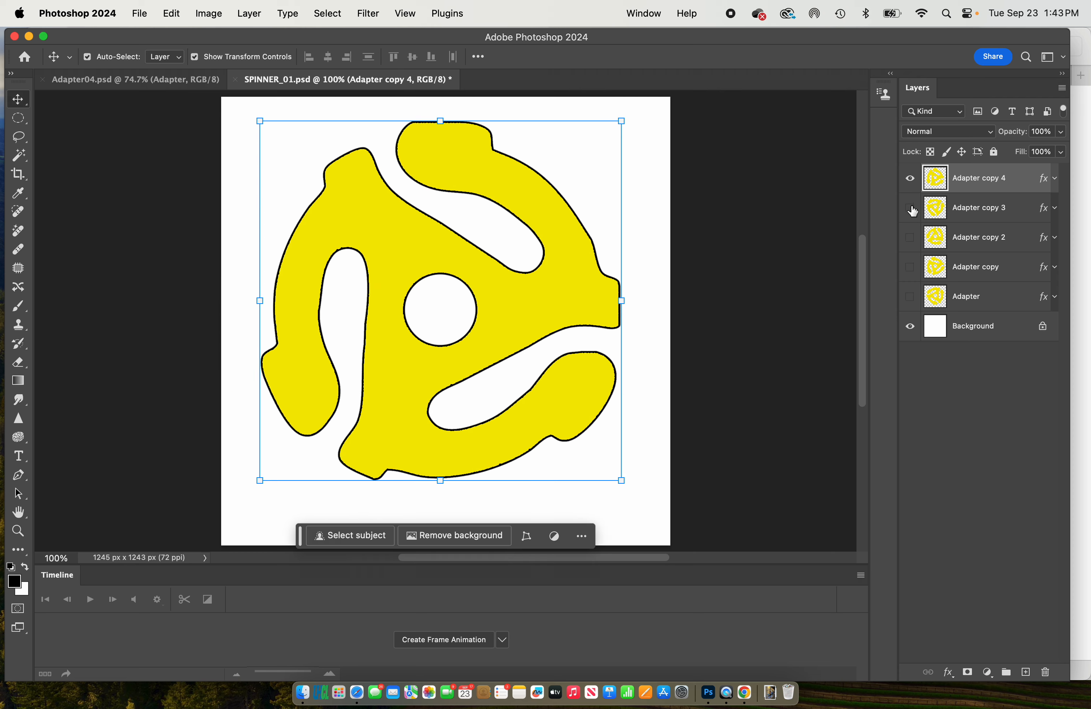
left_click(910, 178)
left_click(910, 178)
left_click(911, 179)
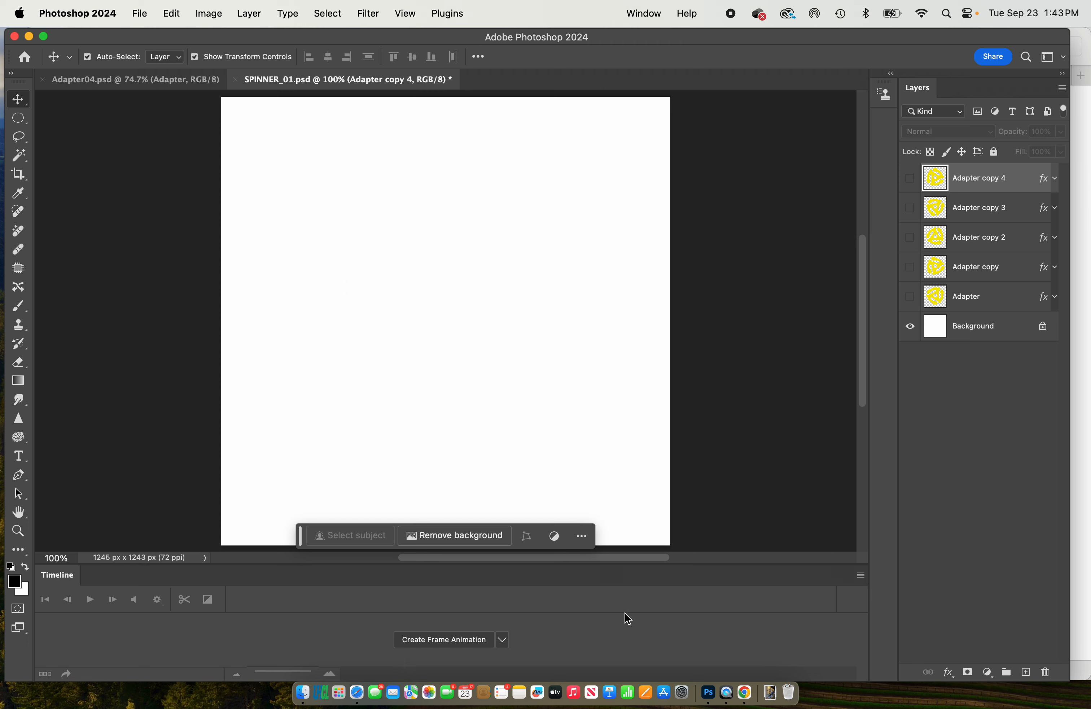
- Create a frame animation whose first frame shows the Adapter layer, with a frame delay of 0.2 seconds
left_click(503, 640)
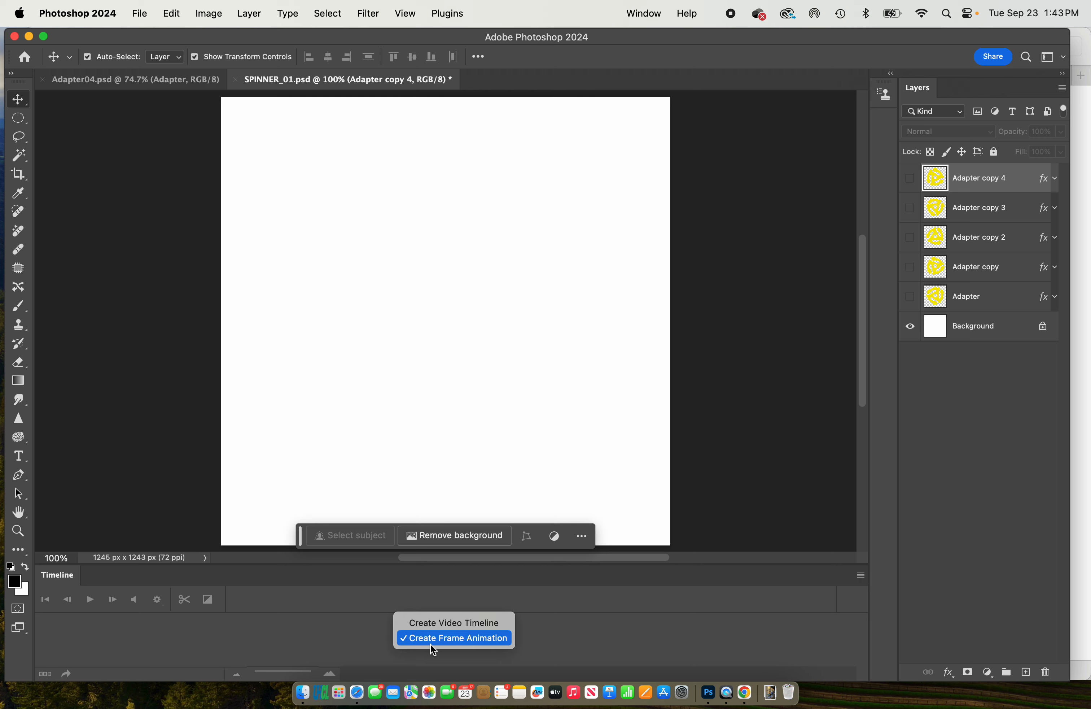
left_click(465, 642)
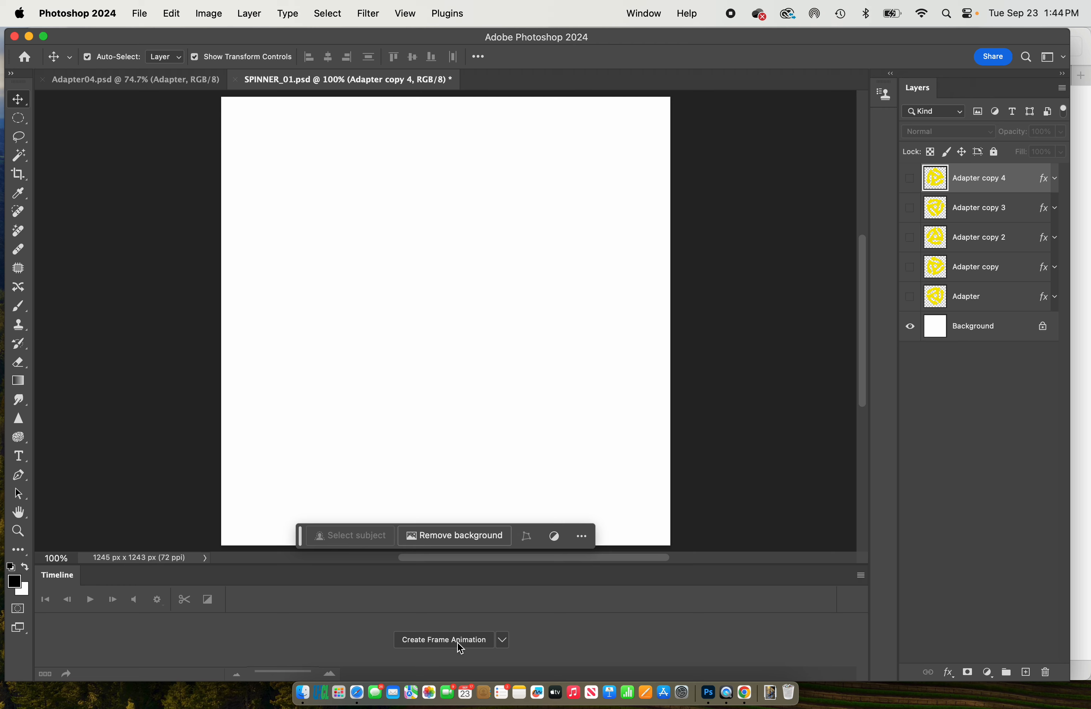
left_click(455, 641)
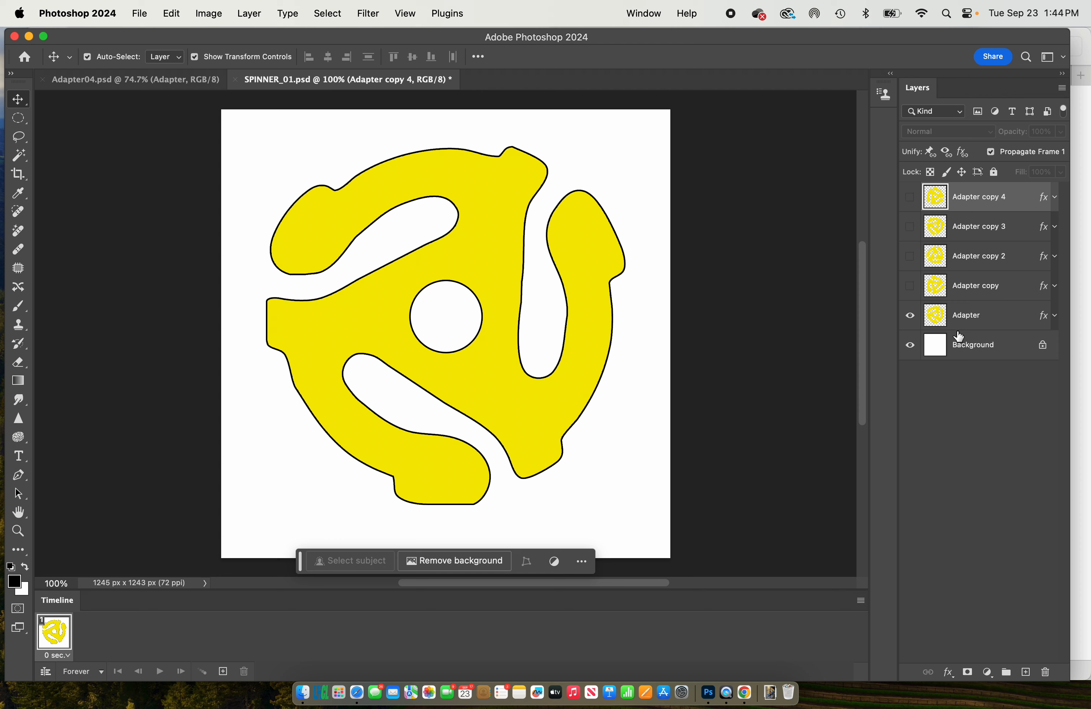
left_click(64, 661)
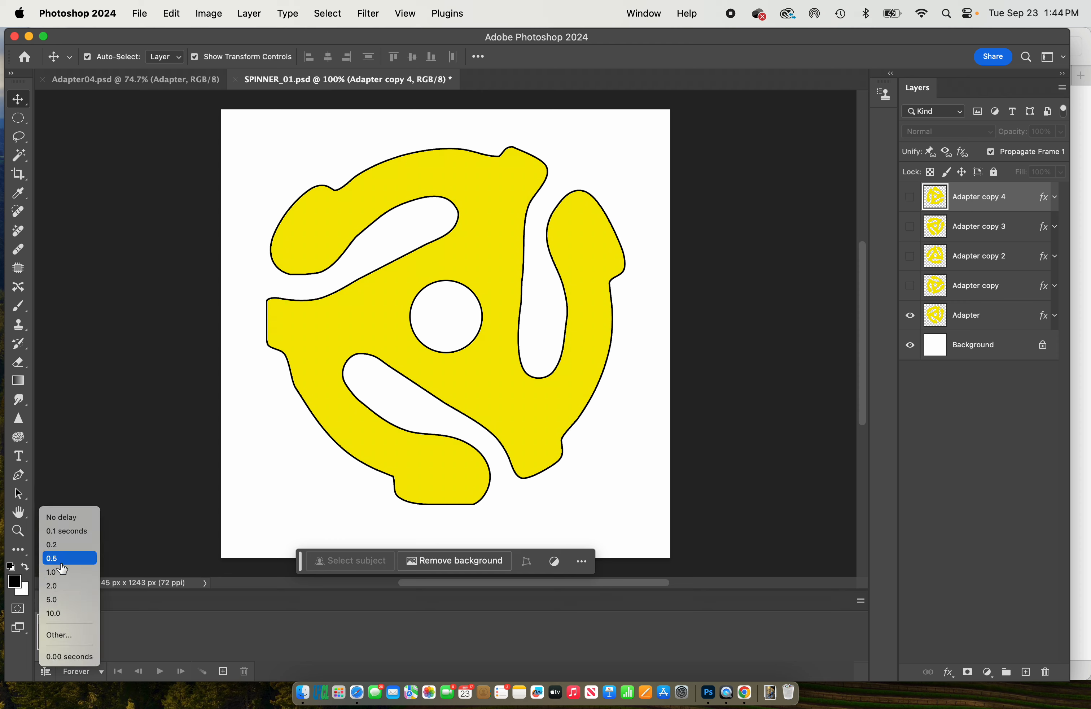
left_click(64, 546)
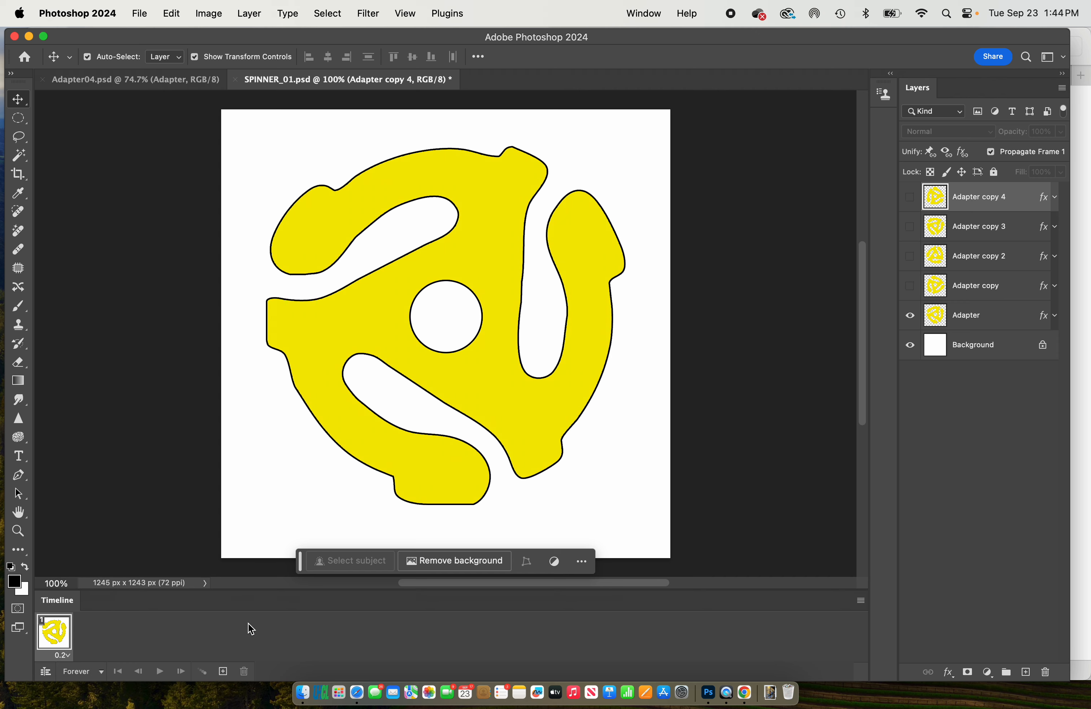
- Add a second animation frame that shows Adapter copy in place of the Adapter layer
left_click(223, 670)
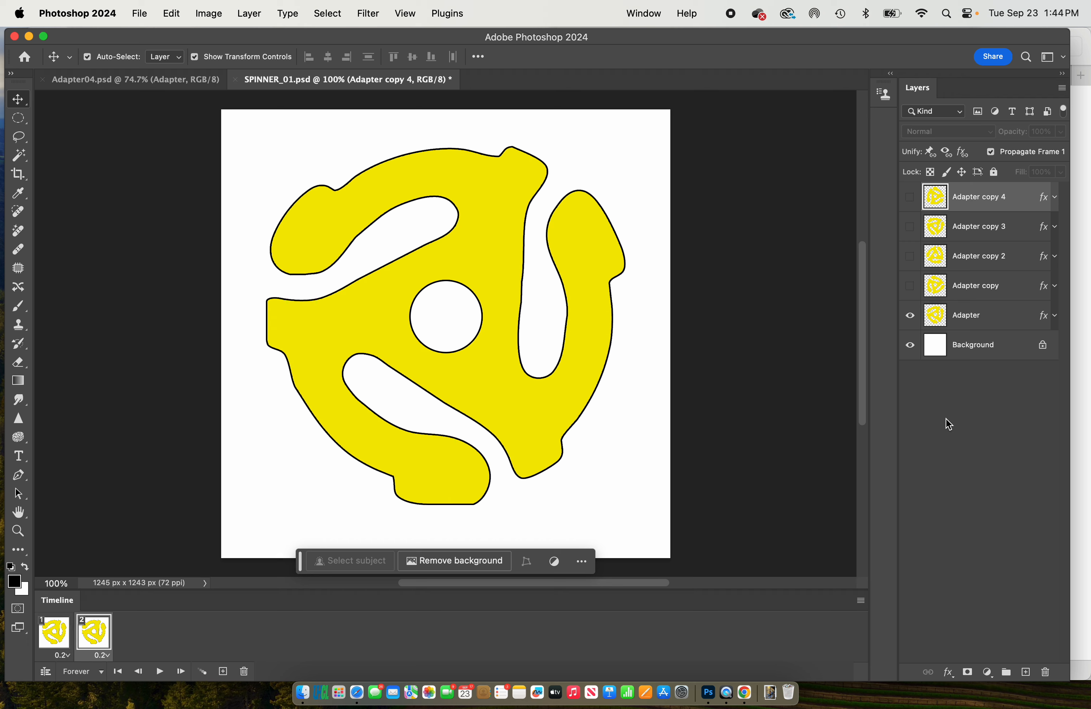
left_click(911, 316)
left_click(911, 285)
- Add a third animation frame that shows Adapter copy 2 in place of Adapter copy
left_click(223, 671)
left_click(910, 285)
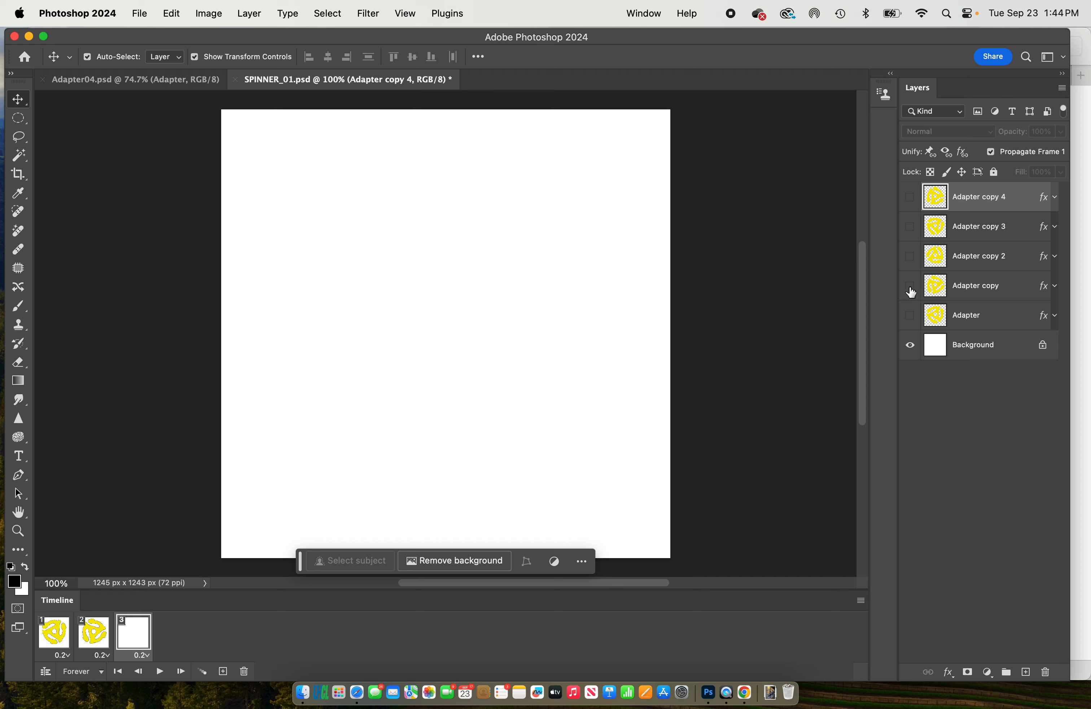
left_click(910, 256)
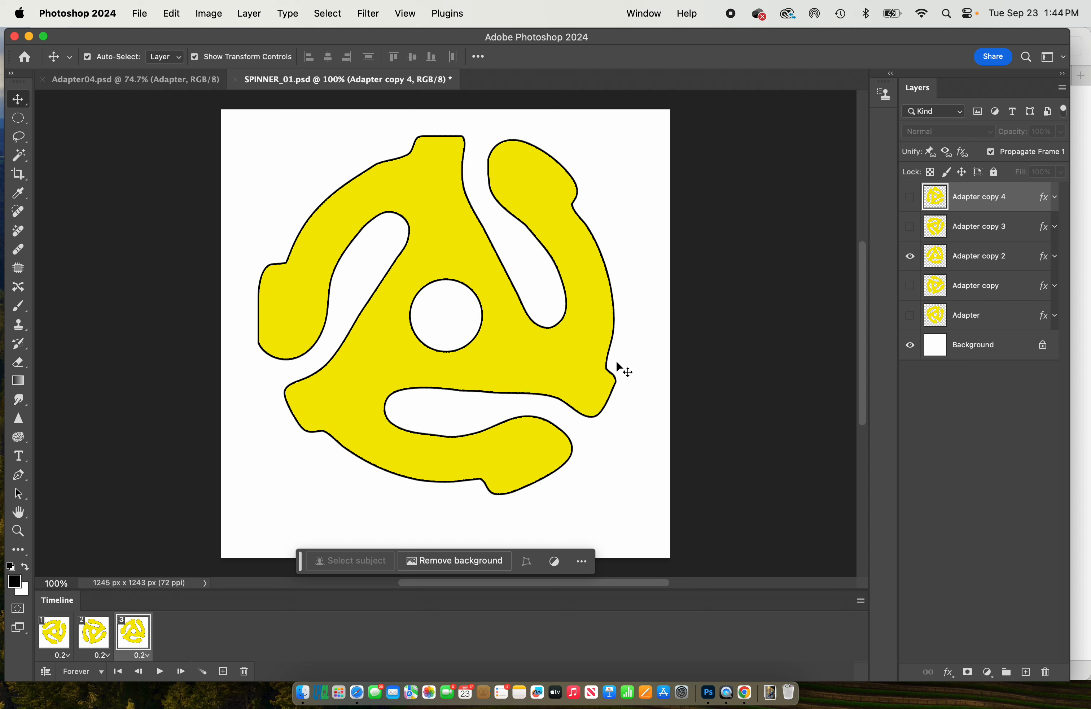
- Add a fourth animation frame that shows Adapter copy 3 in place of Adapter copy 2
left_click(219, 672)
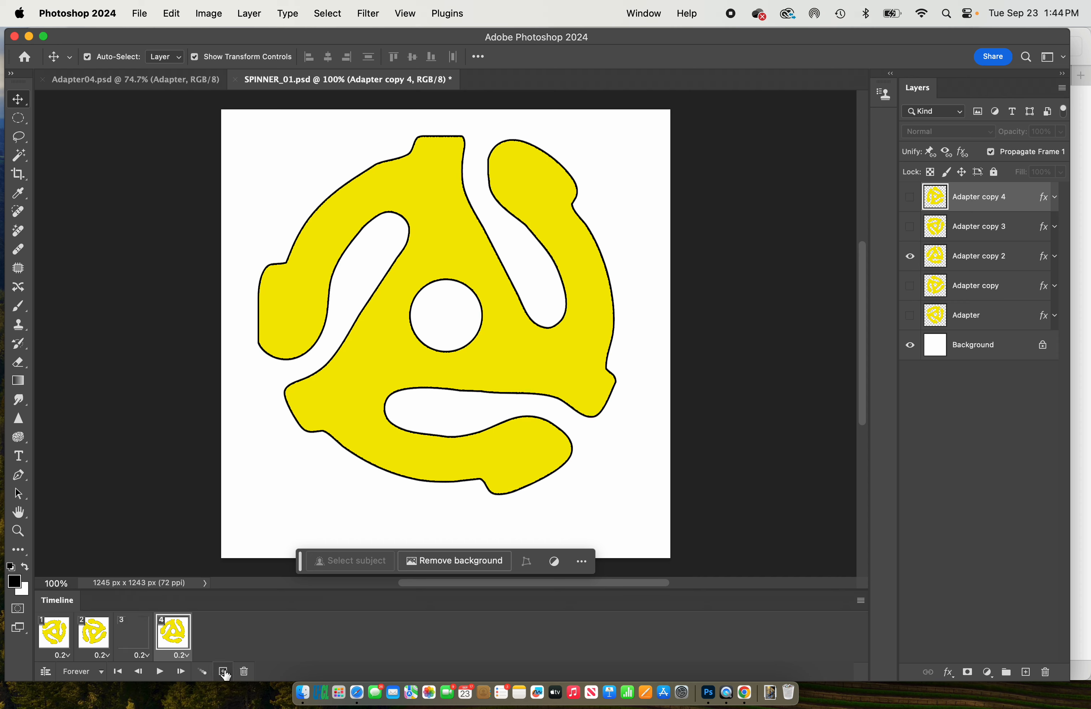
left_click(910, 256)
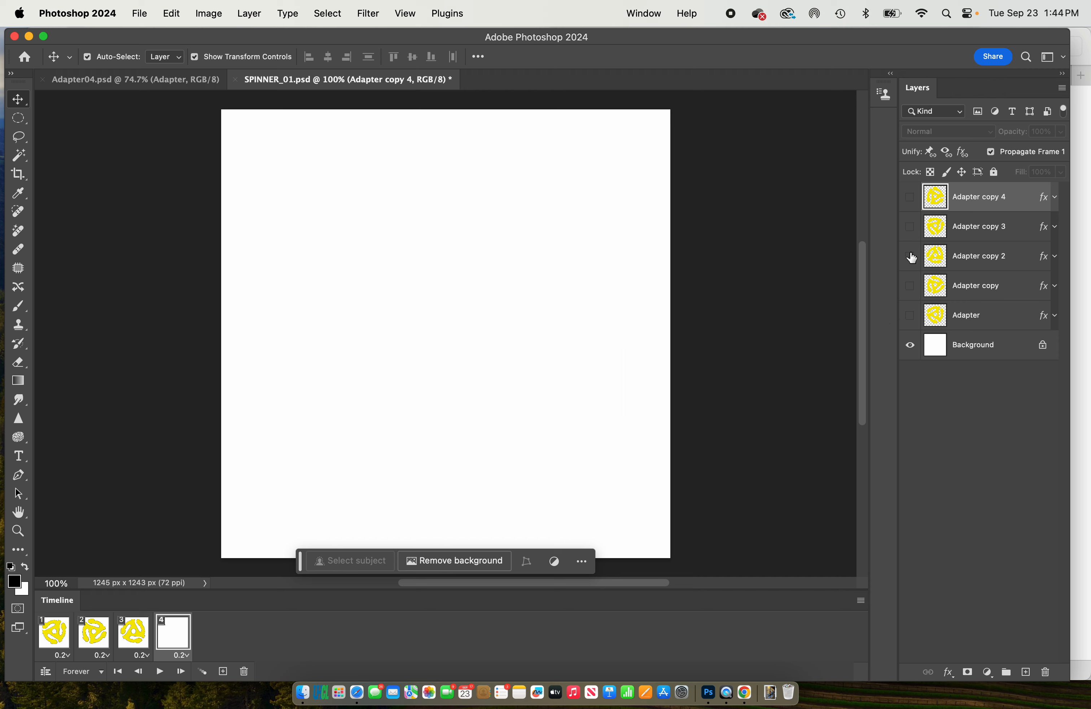
left_click(910, 226)
- Add a fifth animation frame that shows Adapter copy 4 in place of Adapter copy 3
left_click(223, 672)
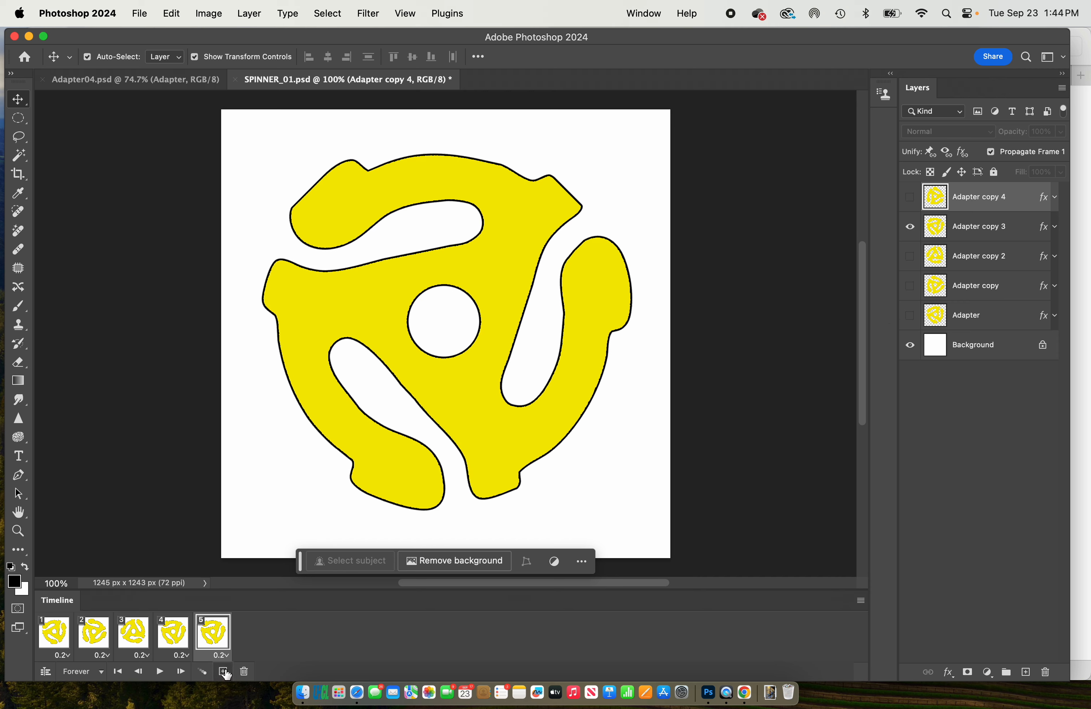
left_click(910, 226)
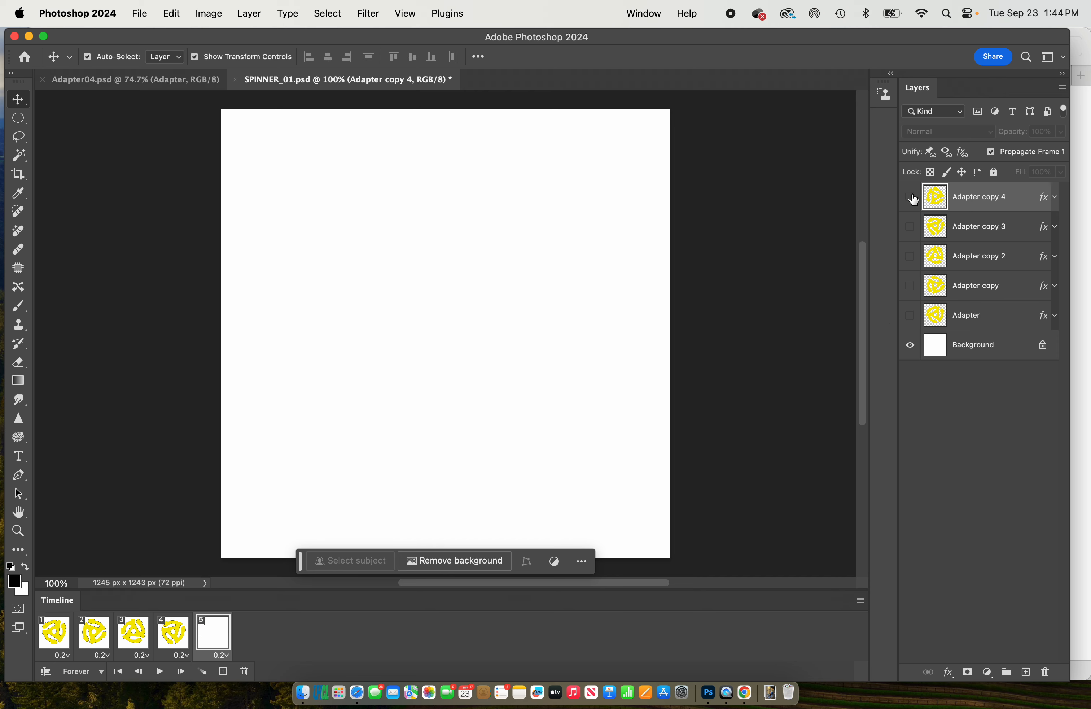
left_click(910, 196)
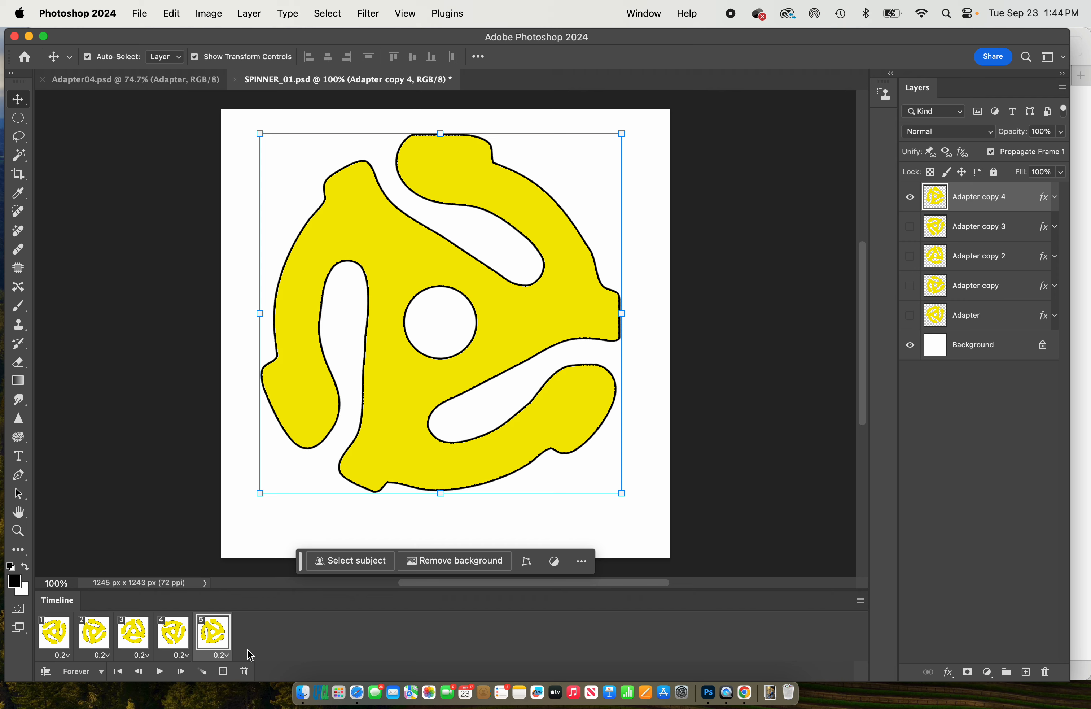
- Play and stop the animation to preview the spin, once more with the Elliptical Marquee tool active to hide the transform controls
left_click(161, 673)
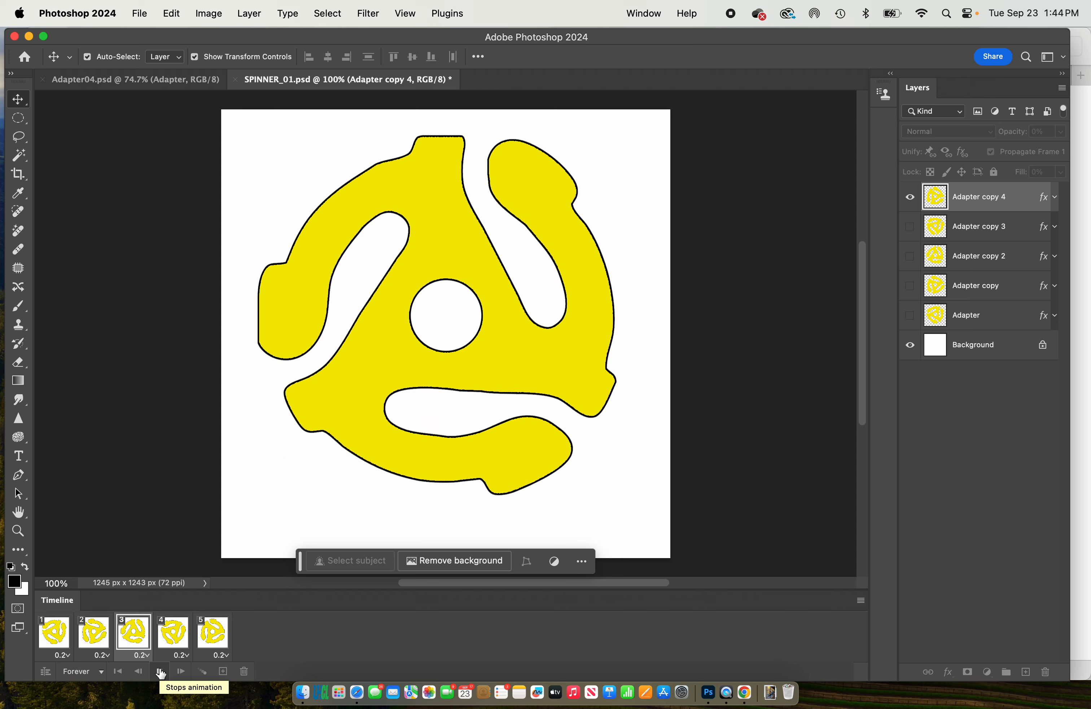
left_click(161, 671)
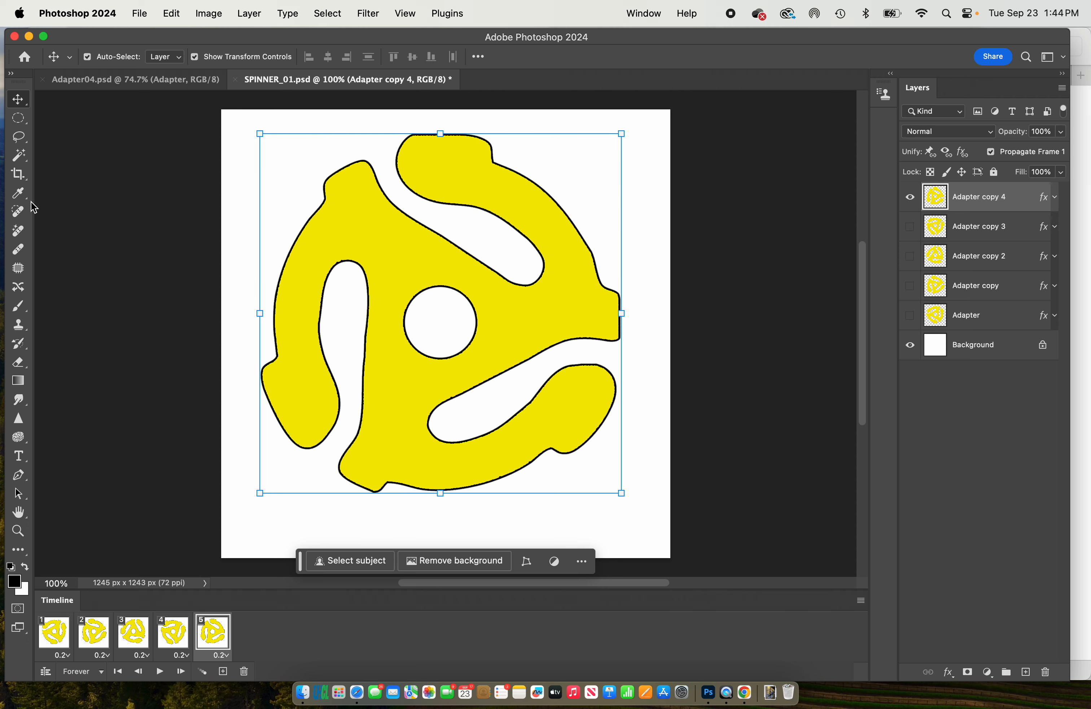
left_click(18, 117)
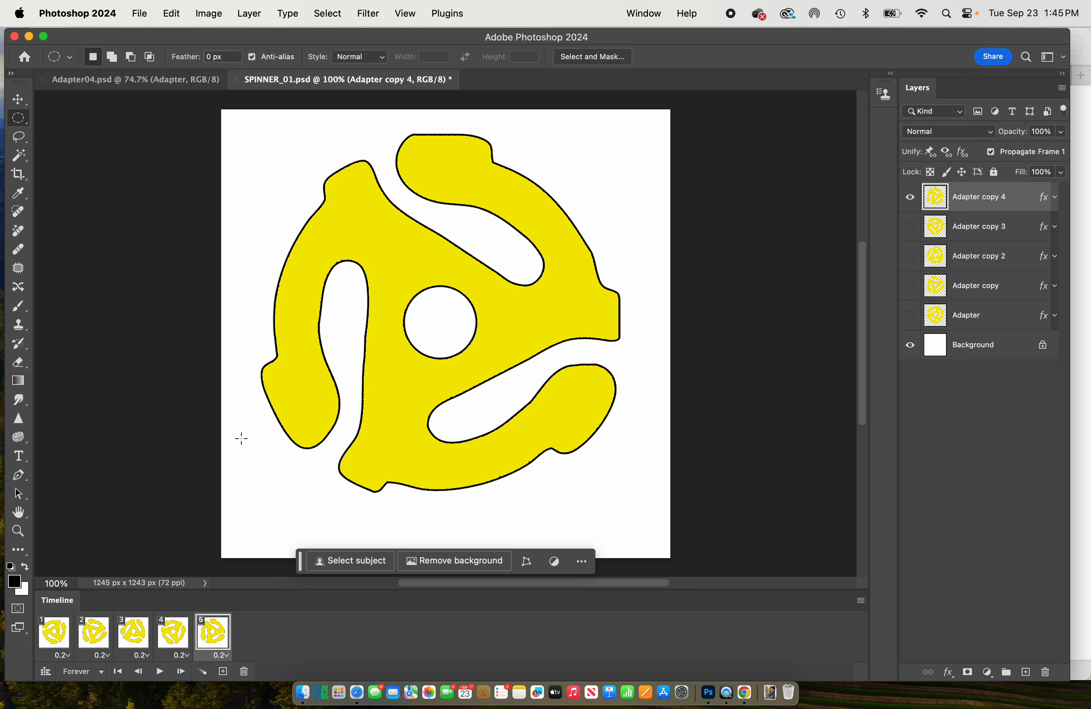
left_click(160, 672)
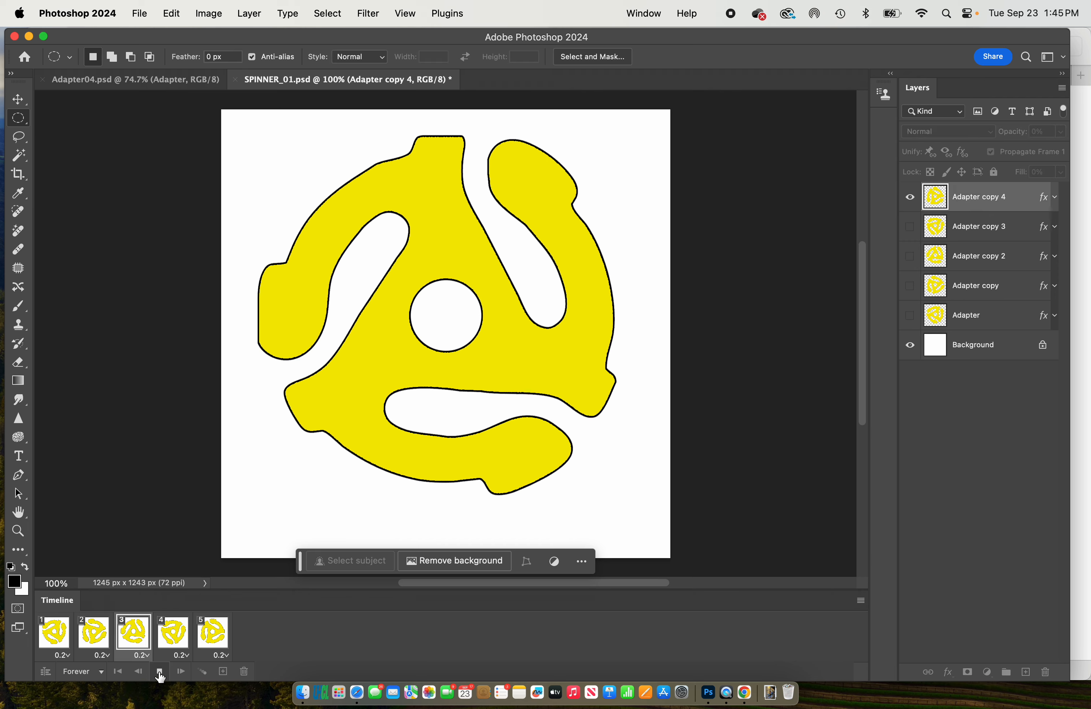
left_click(159, 673)
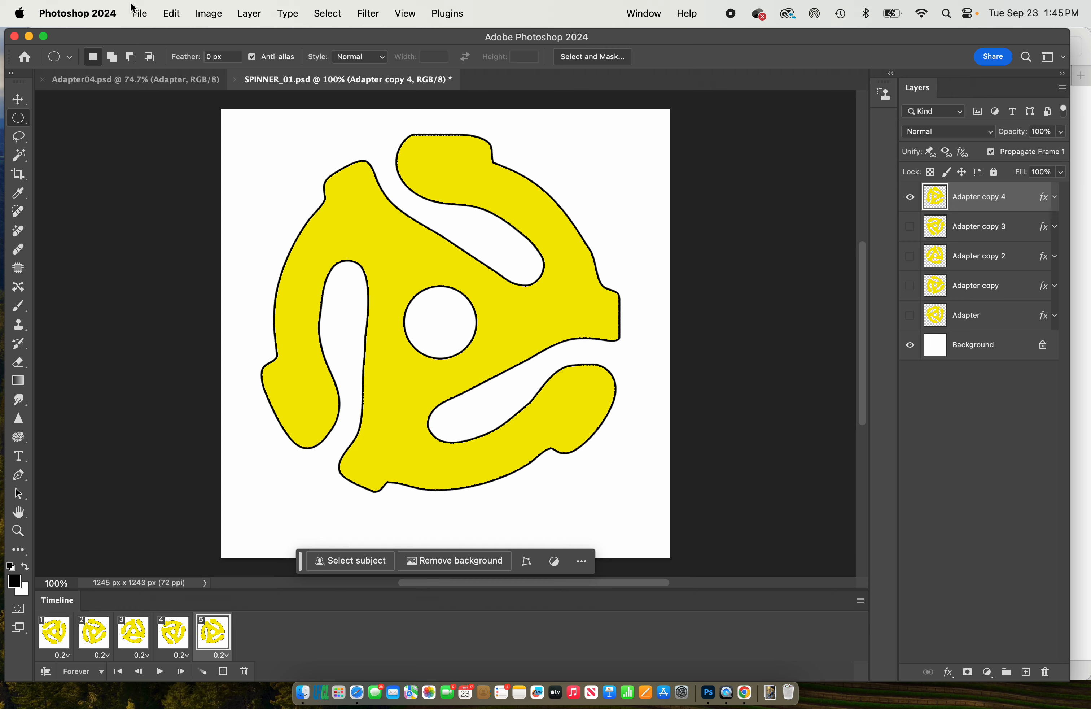
- Save a copy of the animation as a GIF named SPINNER_01 TEST in the SPINNER folder, accepting the existing GIF save options
left_click(140, 13)
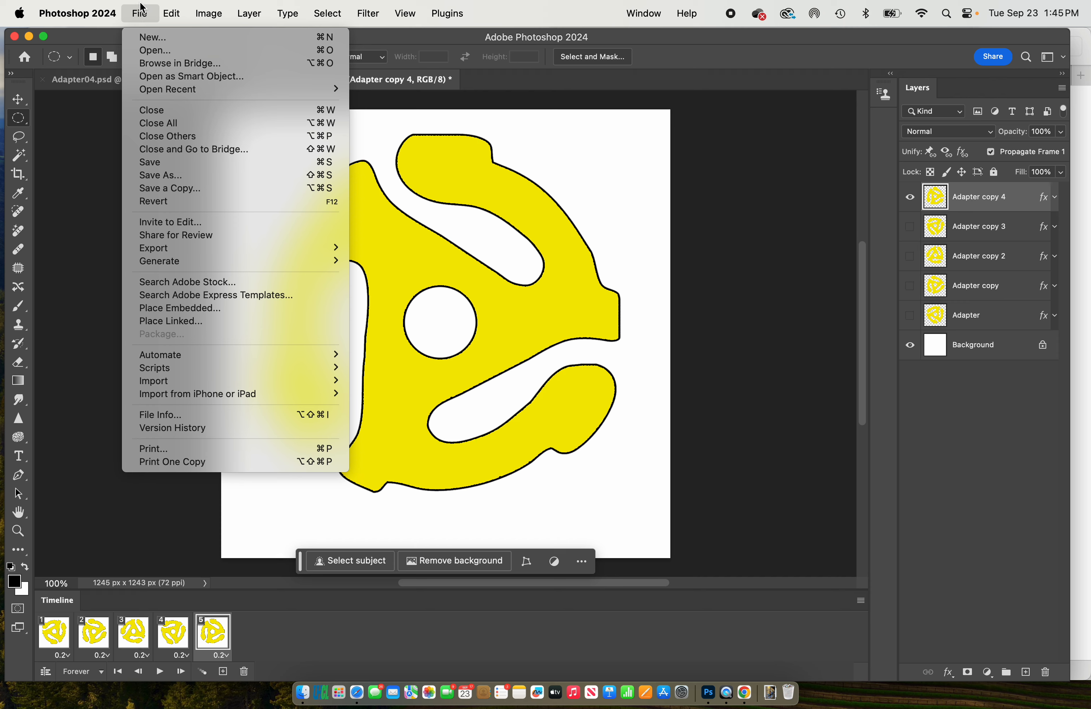
left_click(222, 188)
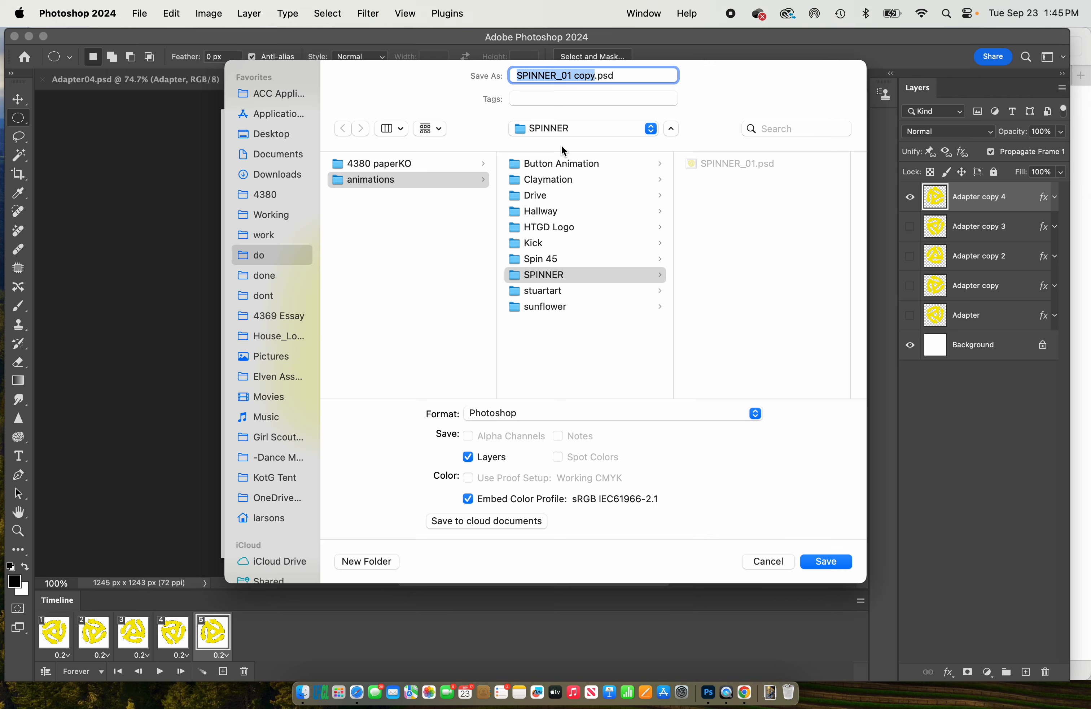
left_click(564, 414)
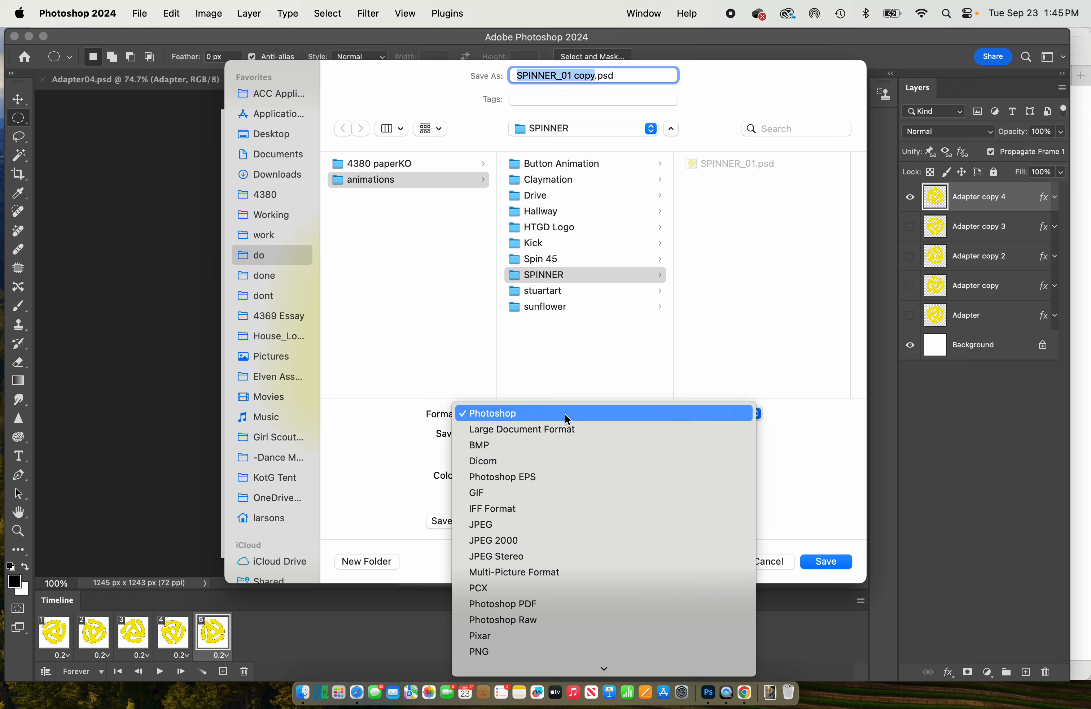
left_click(569, 492)
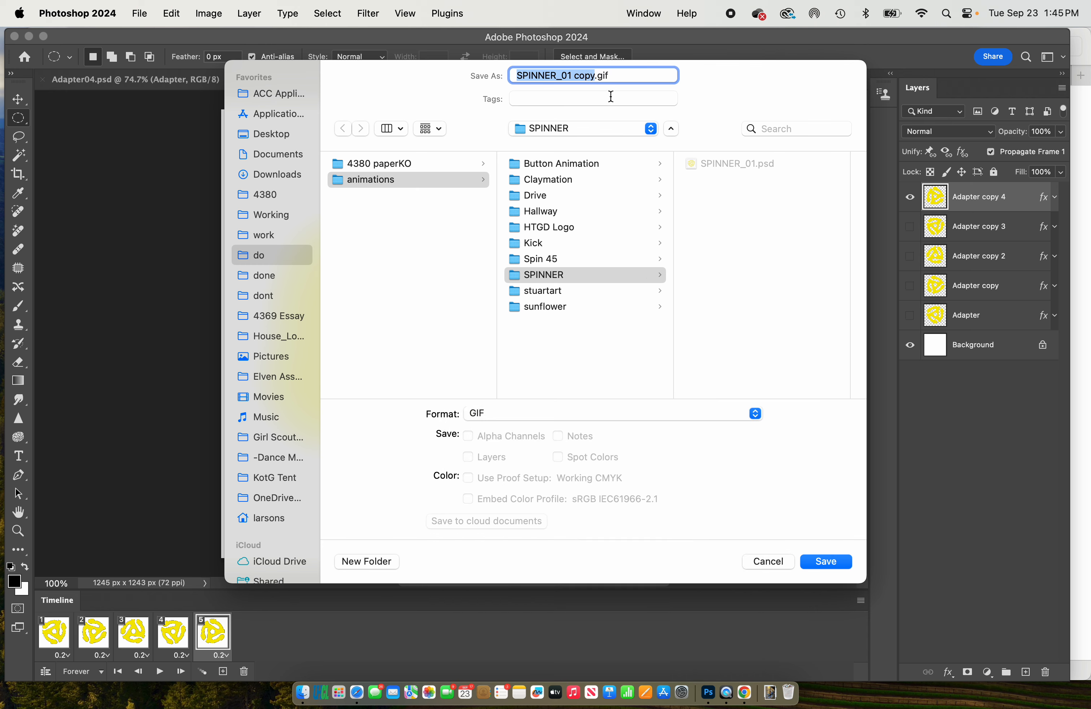
left_click(594, 75)
key("BackSpace")
key("BackSpace")
key("BackSpace")
key("BackSpace")
key("BackSpace")
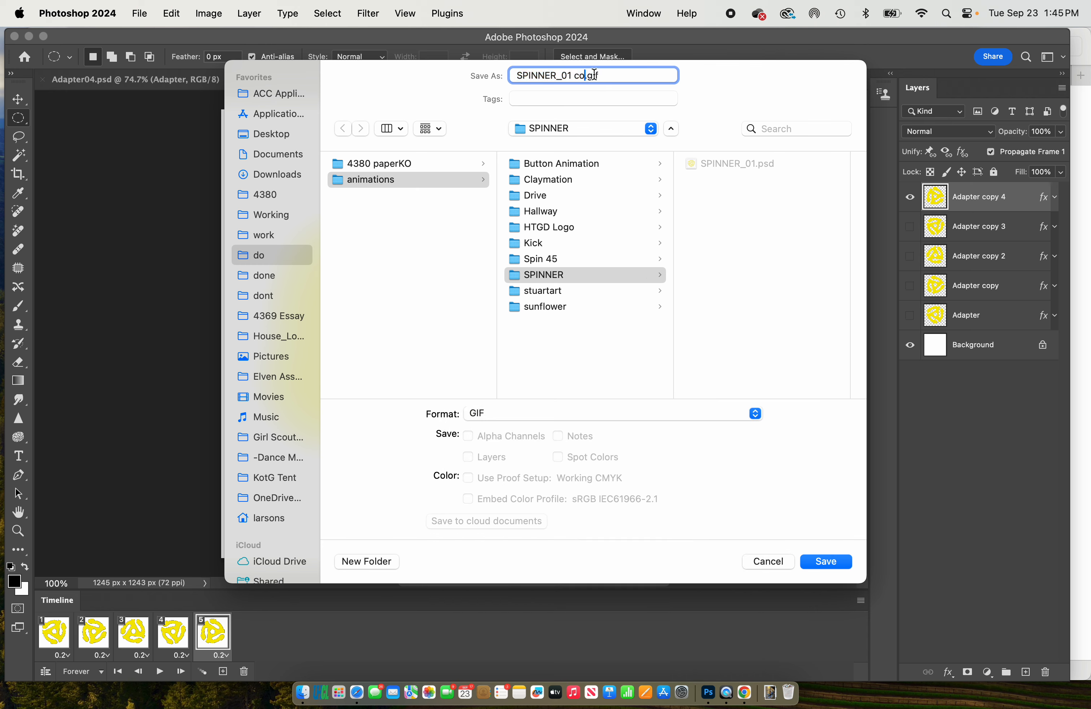
type("TEST")
left_click(823, 561)
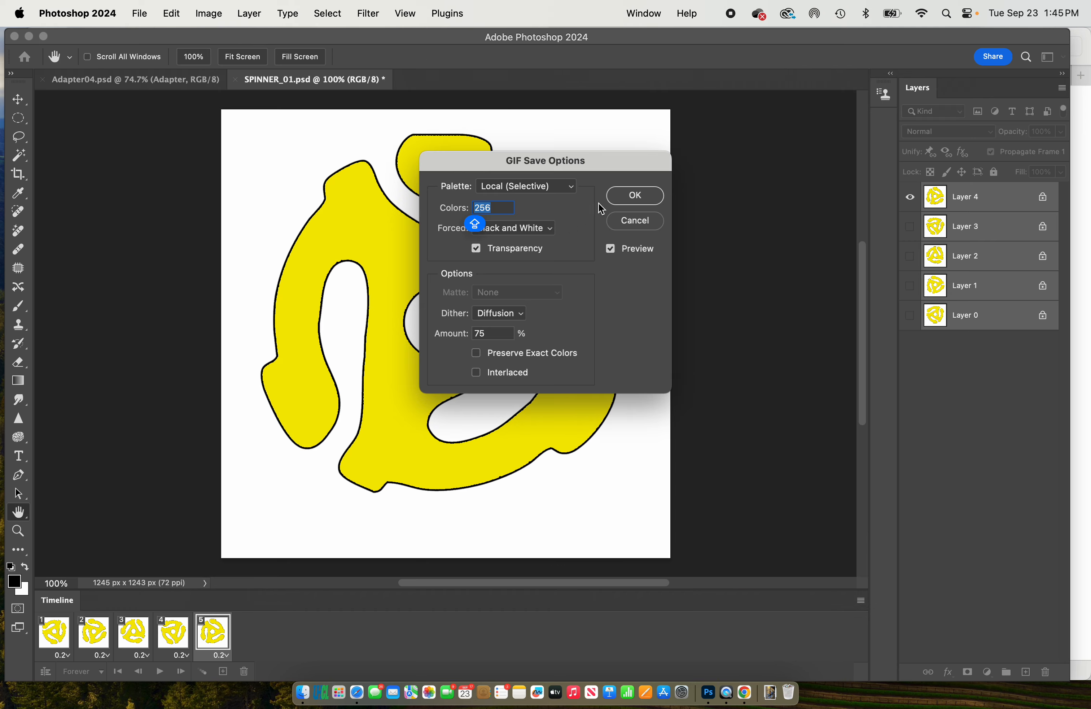
left_click(649, 198)
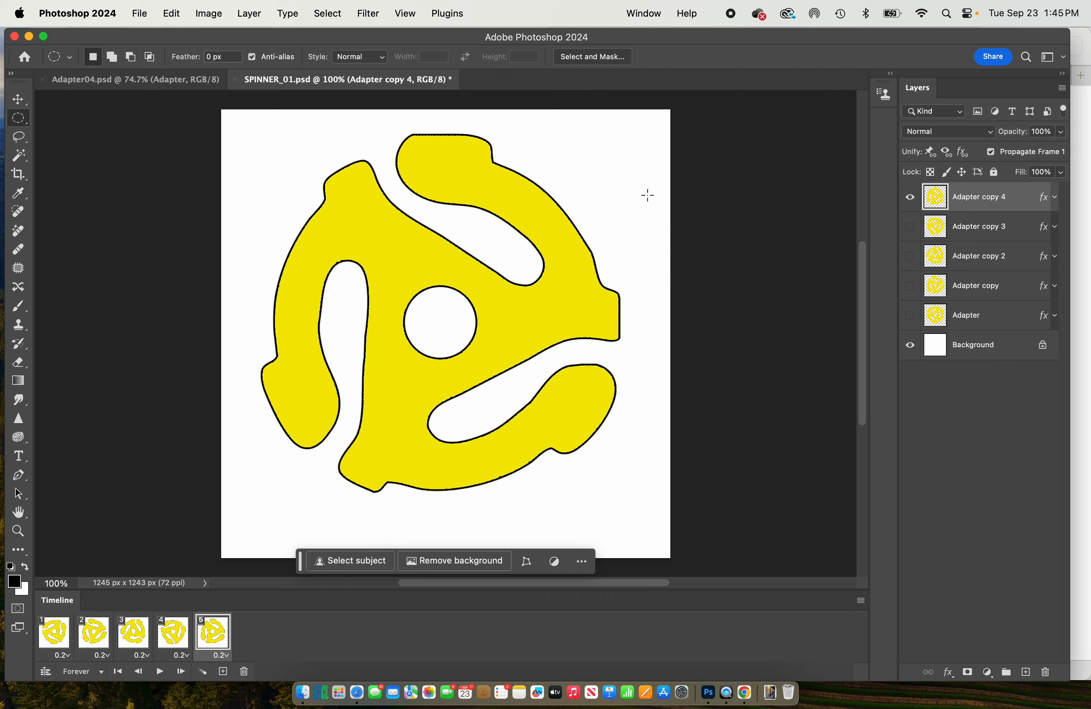
- Switch to Finder and open SPINNER_01 TEST.gif from the SPINNER folder in Google Chrome to view the animation
key("super+Tab")
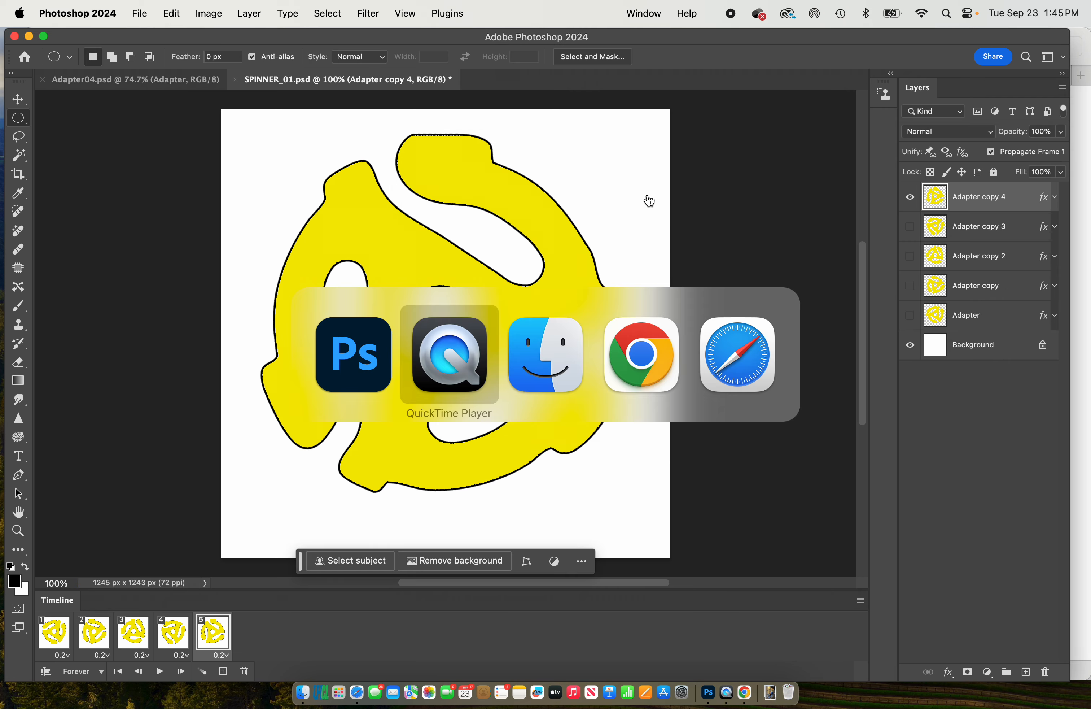
key("super+Tab")
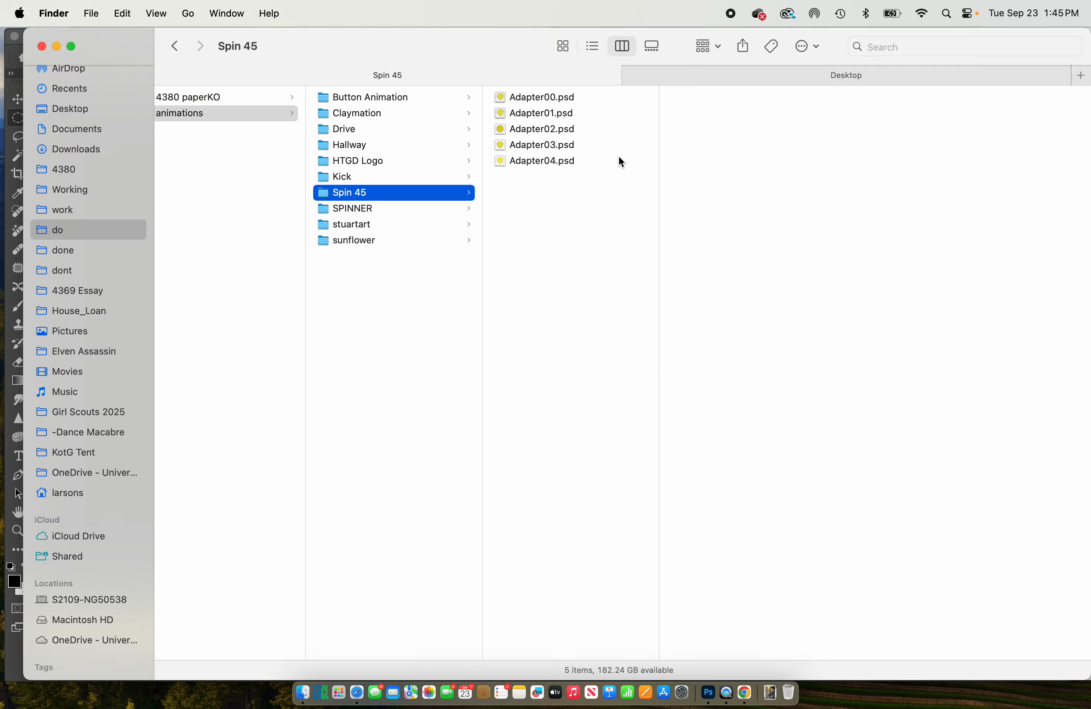
left_click(391, 209)
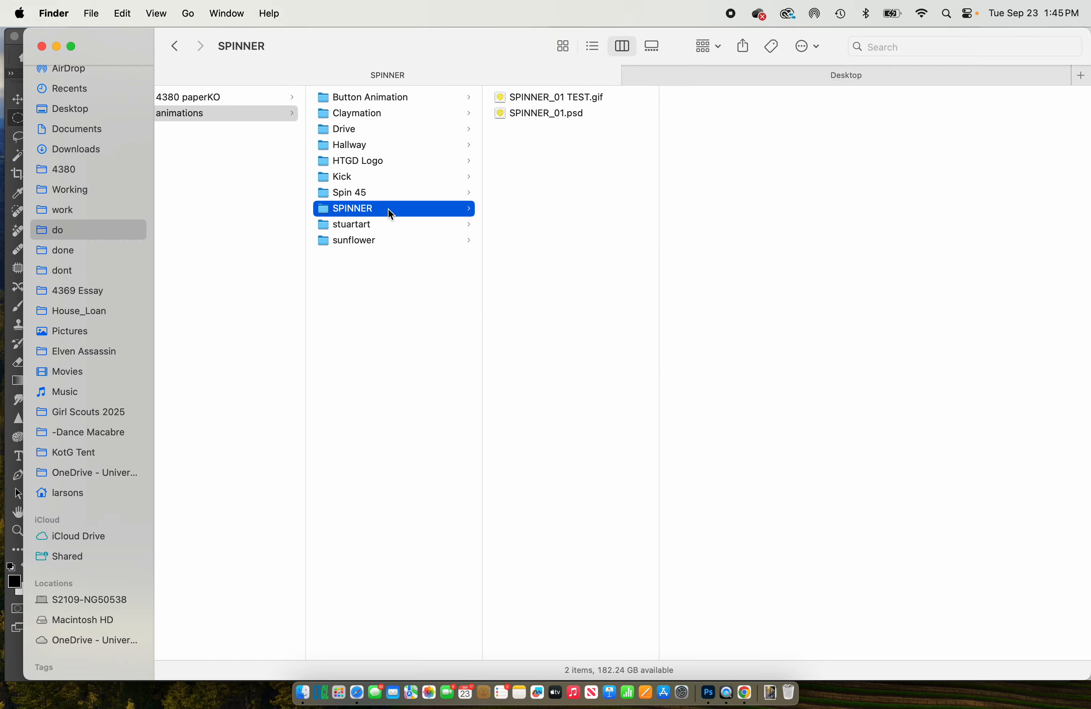
right_click(583, 96)
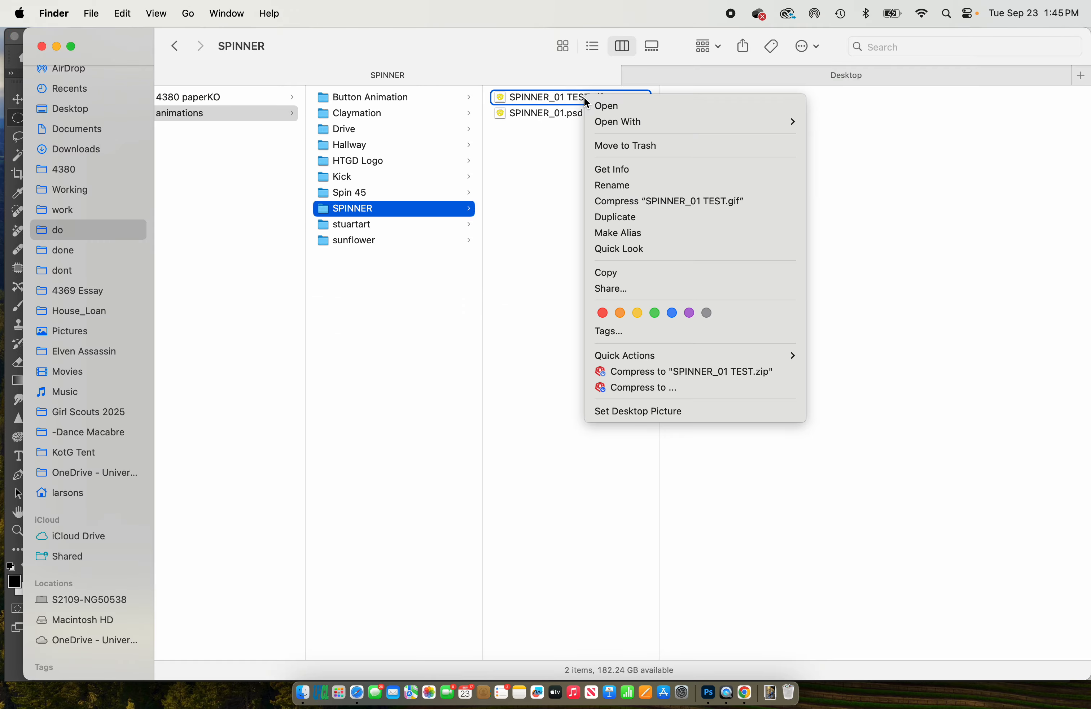
mouse_move(623, 126)
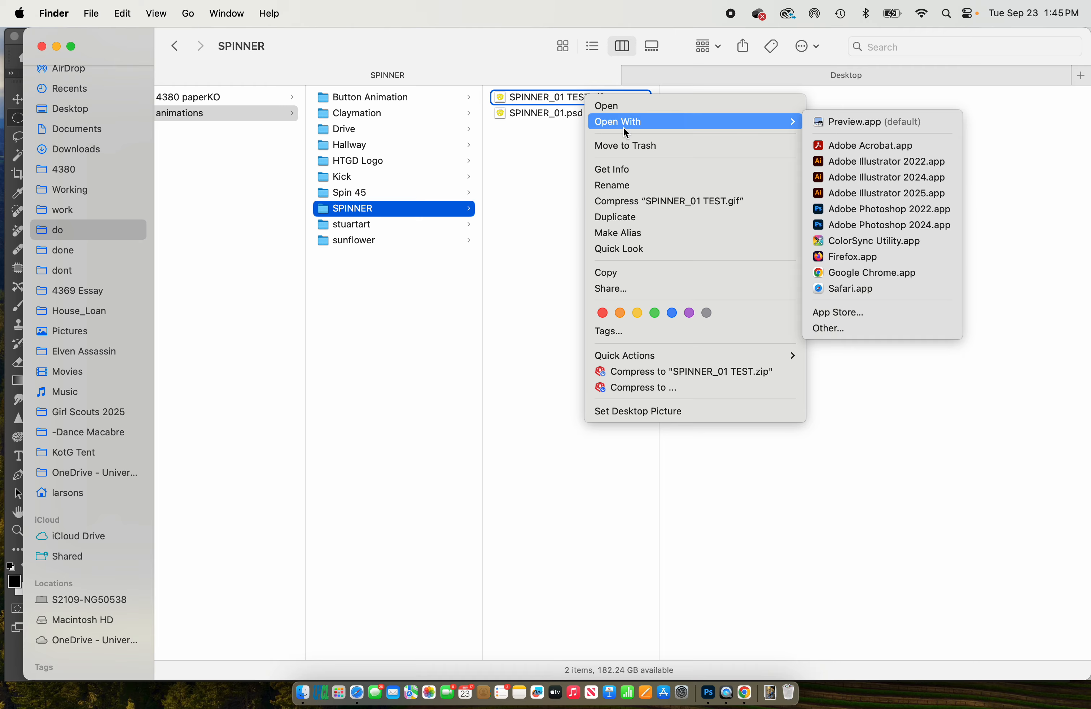
left_click(913, 274)
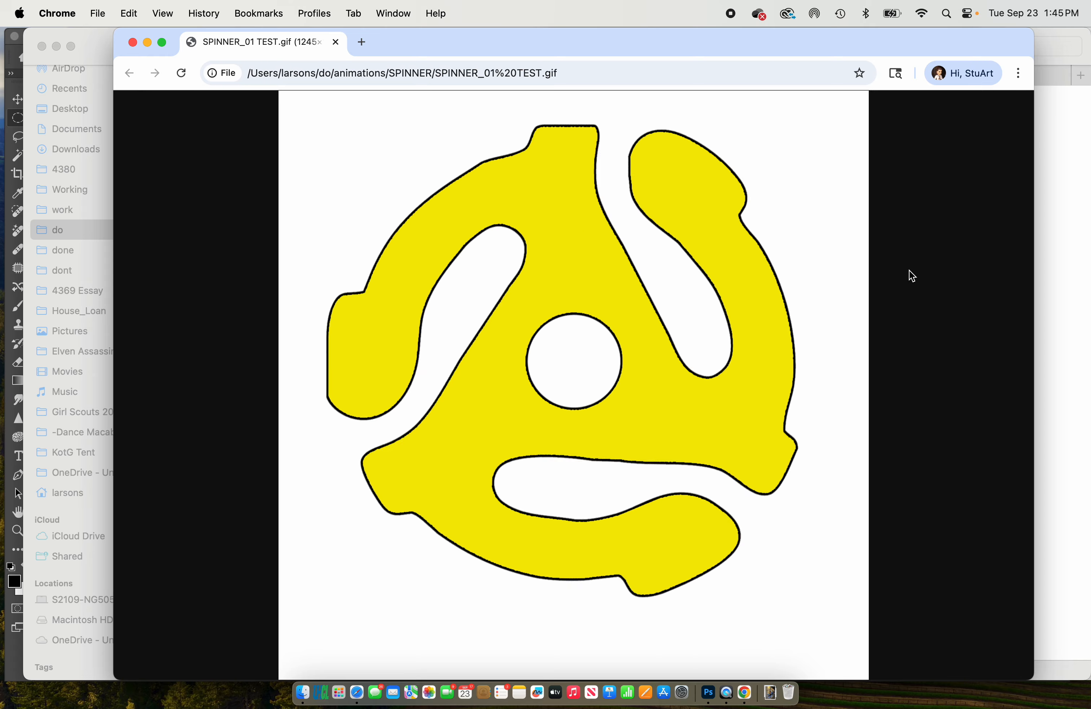